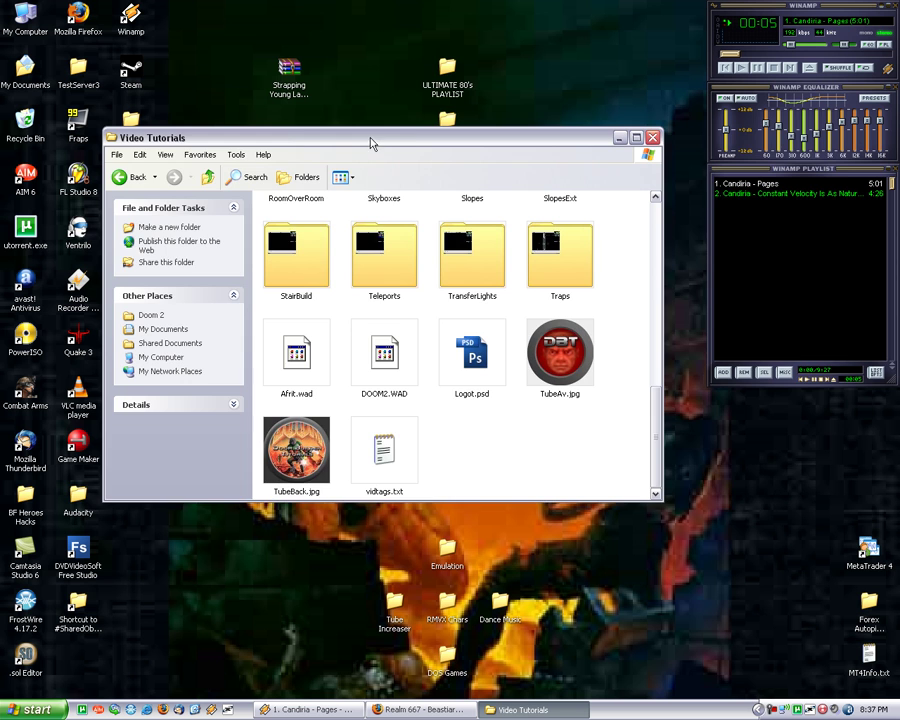
# Step: Open the Doom 2 folder and its XWE subfolder in Windows Explorer
pyautogui.moveTo(370, 143); pyautogui.dragTo(536, 136)
pyautogui.doubleClick(124, 138)
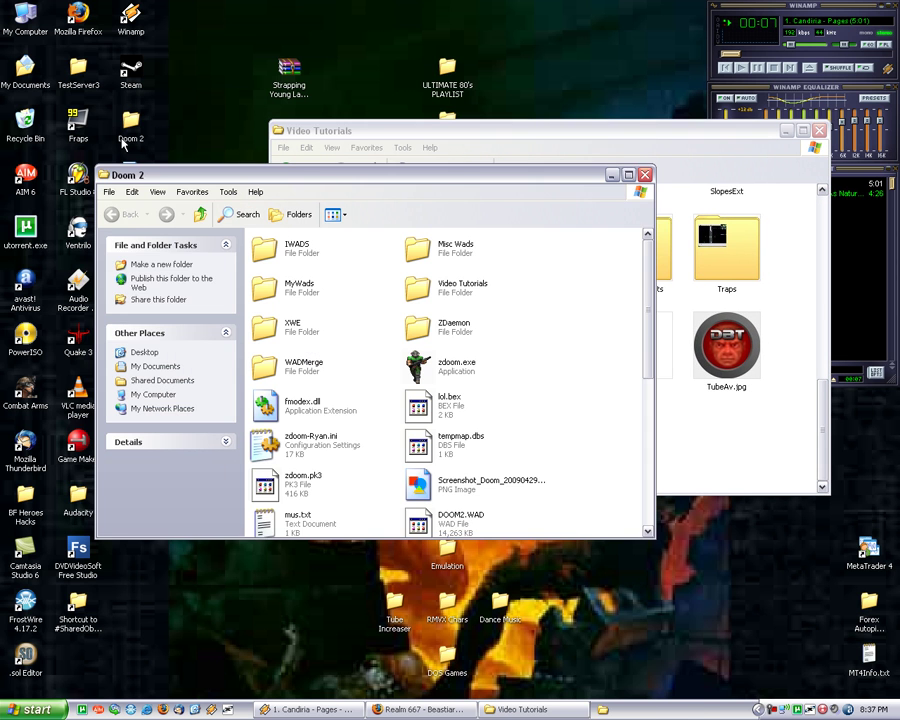
pyautogui.moveTo(285, 176); pyautogui.dragTo(185, 235)
pyautogui.doubleClick(185, 387)
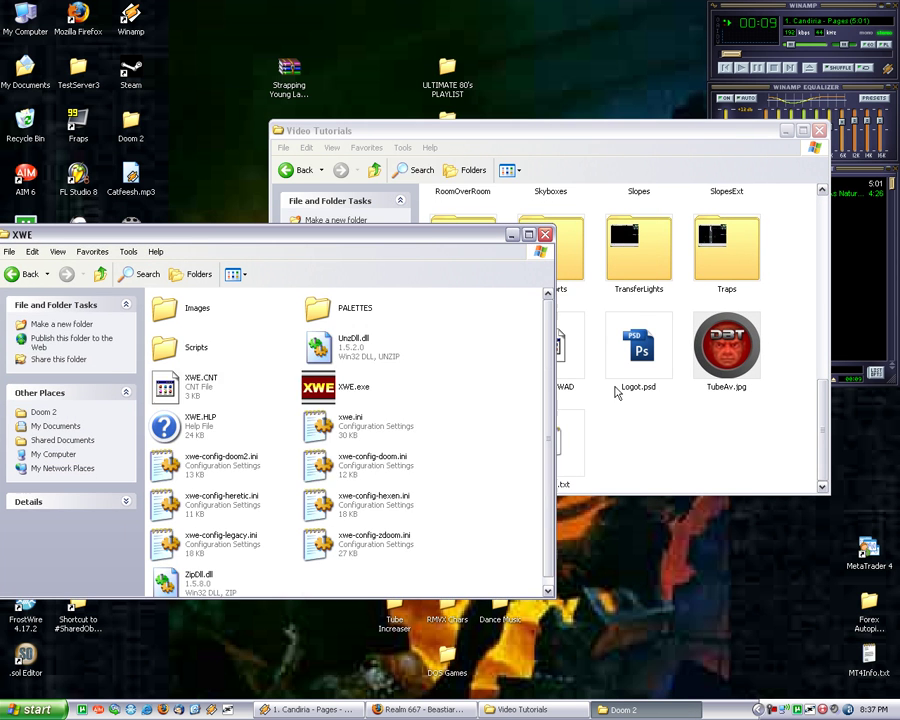
# Step: Rename DOOM2.WAD in the Video Tutorials folder to test.WAD
pyautogui.click(615, 392)
pyautogui.click(562, 362)
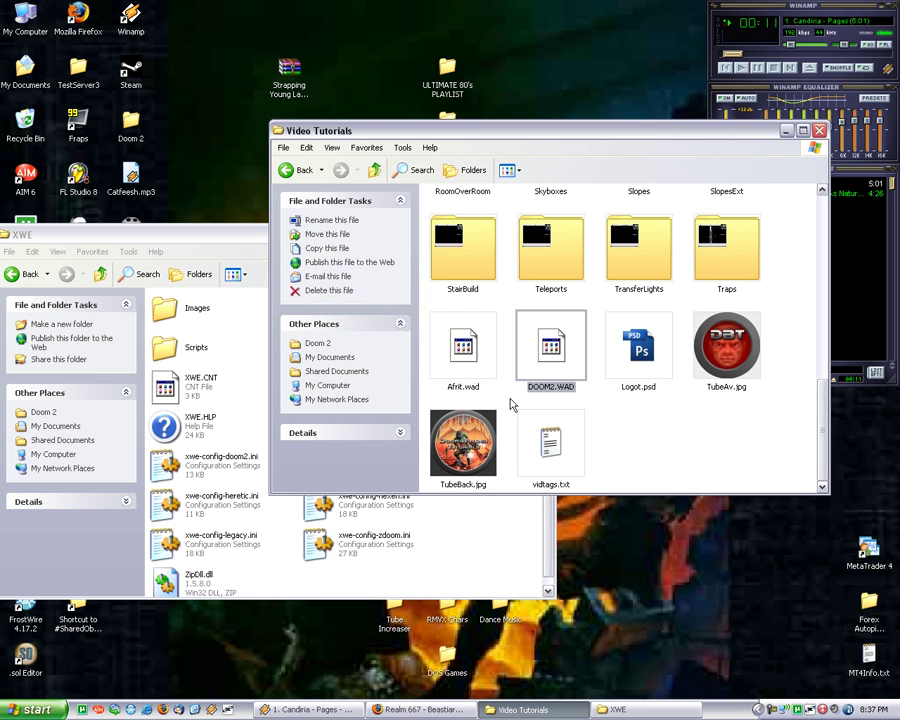
pyautogui.click(574, 392)
pyautogui.press('Home')
pyautogui.press('Delete')
pyautogui.press('Delete')
pyautogui.press('Delete')
pyautogui.press('Delete')
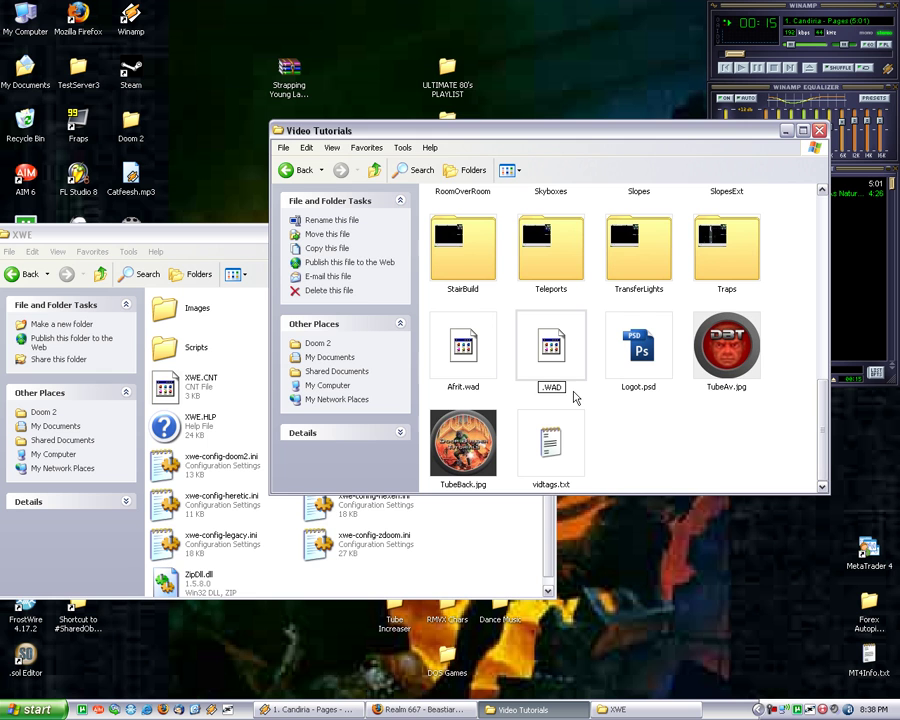
pyautogui.write('test')
pyautogui.press('Return')
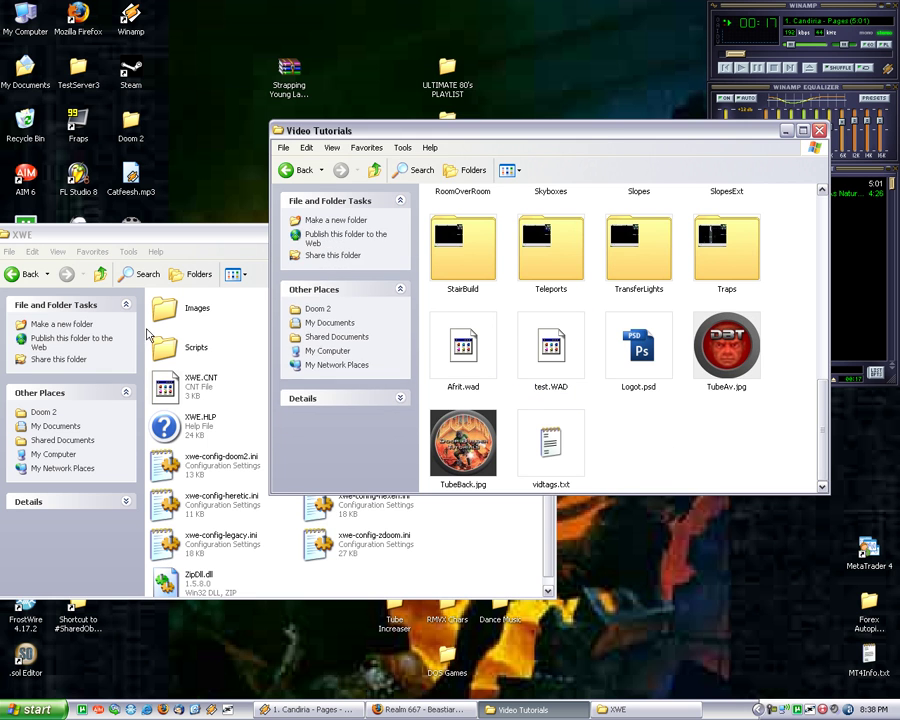
# Step: Launch XWE.exe and open test.WAD from the Open Wad File dialog
pyautogui.click(243, 355)
pyautogui.click(344, 393)
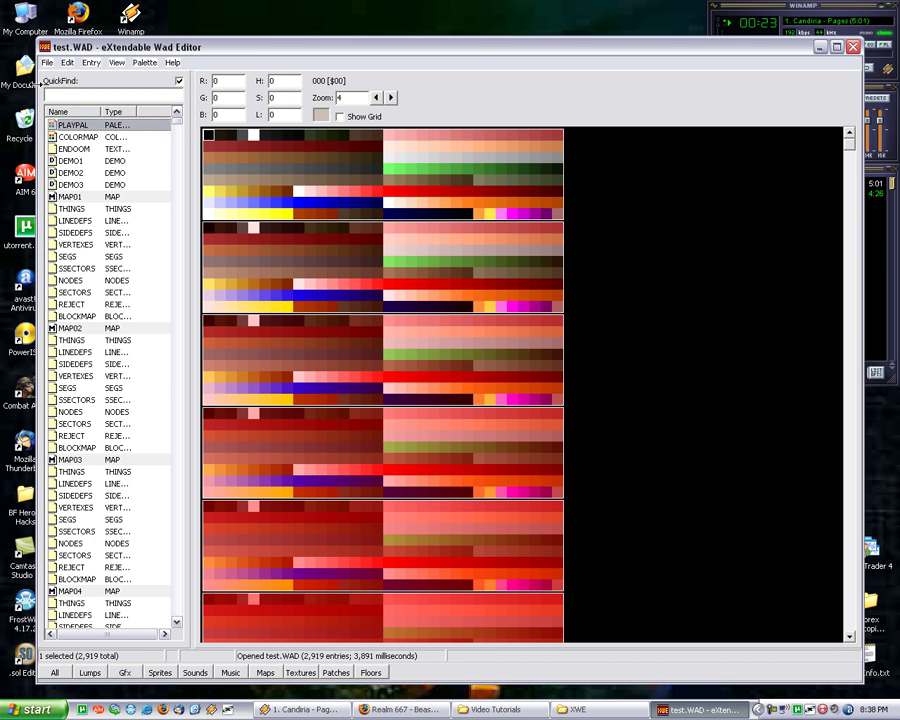
pyautogui.click(46, 62)
pyautogui.click(60, 82)
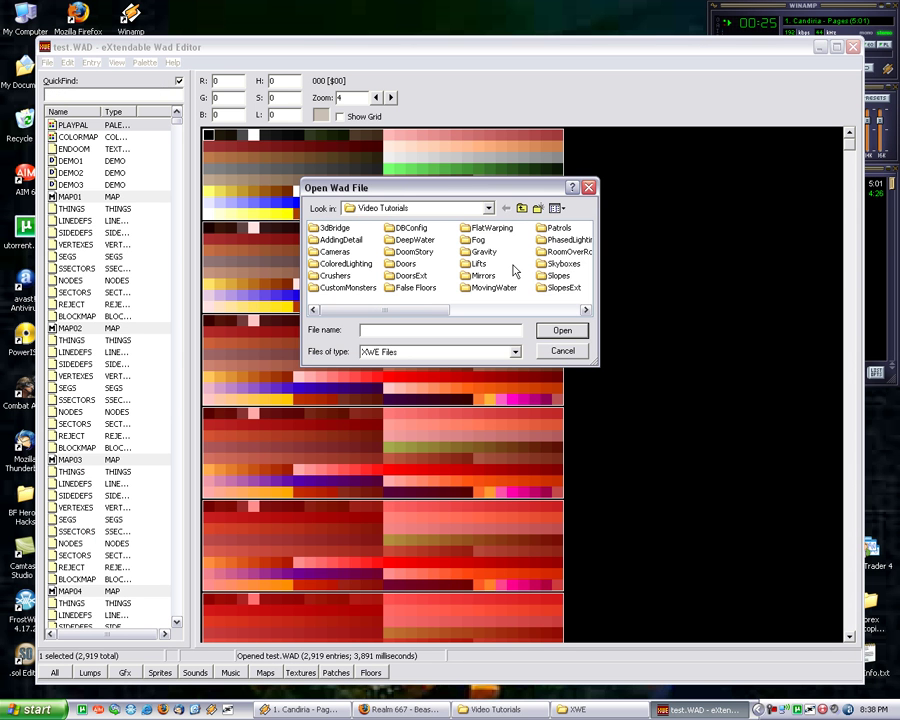
pyautogui.scroll(-3, 490, 265)
pyautogui.doubleClick(468, 282)
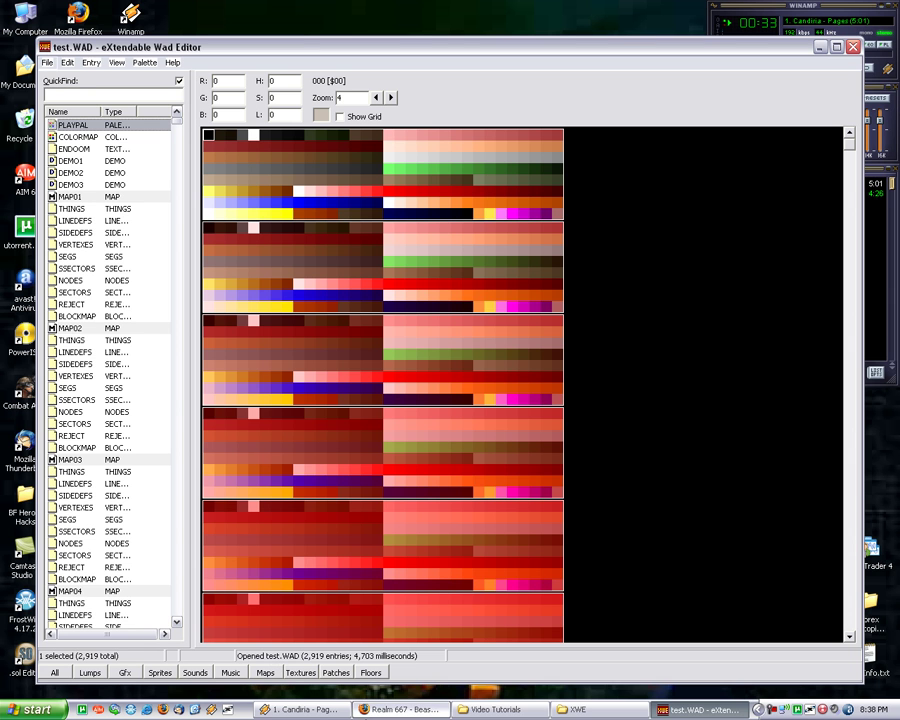
# Step: Scroll Firefox's Realm667 Beastiary page to the Afrit entry and its Afrit.zip download
pyautogui.click(398, 709)
pyautogui.scroll(-2, 455, 420)
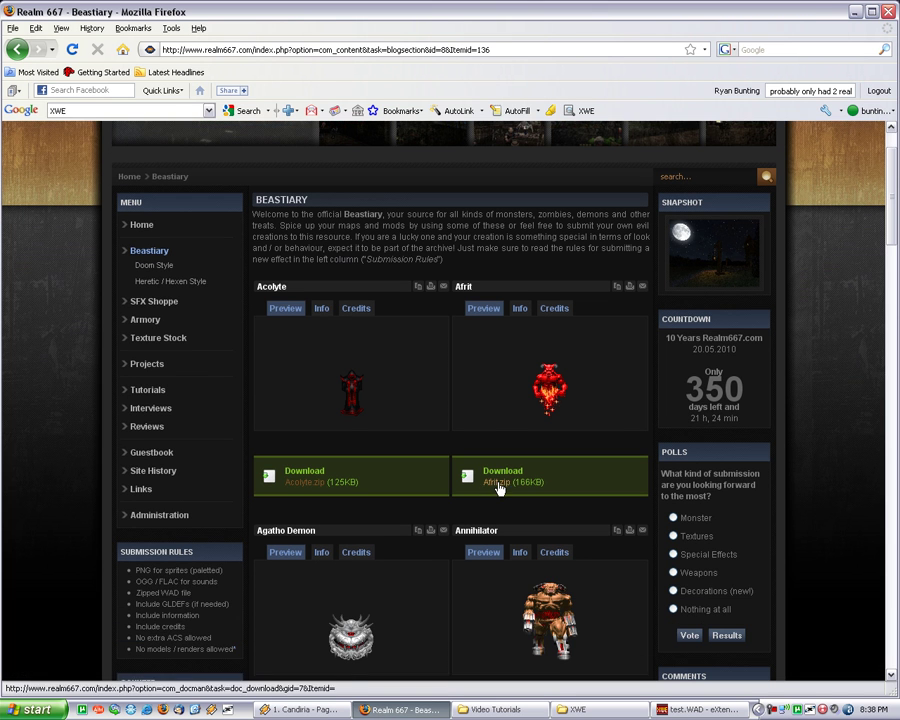
pyautogui.moveTo(560, 484); pyautogui.dragTo(462, 476)
pyautogui.click(540, 480)
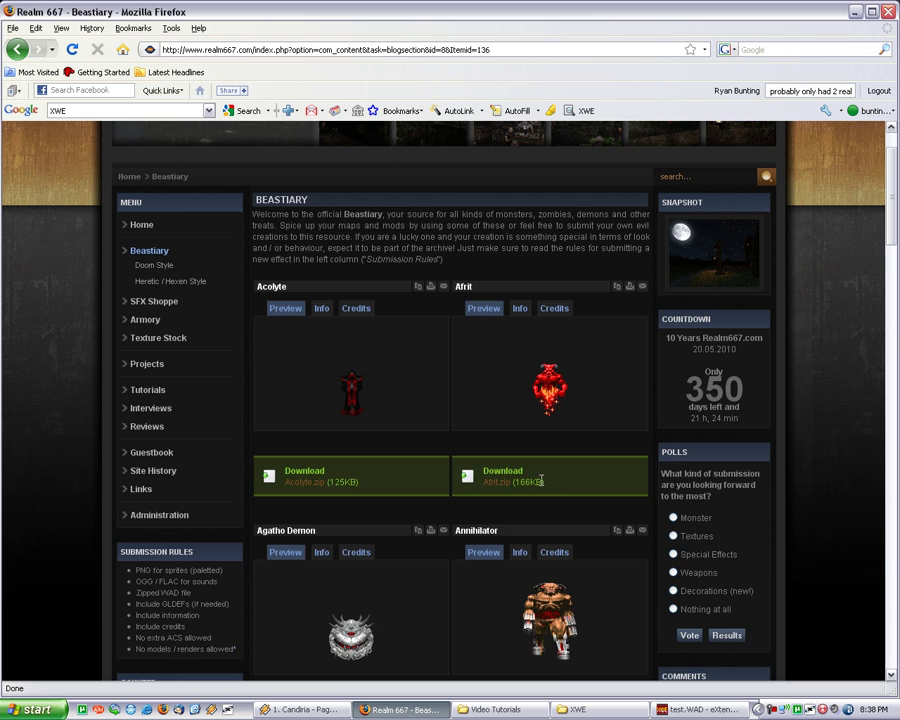
pyautogui.scroll(2, 558, 397)
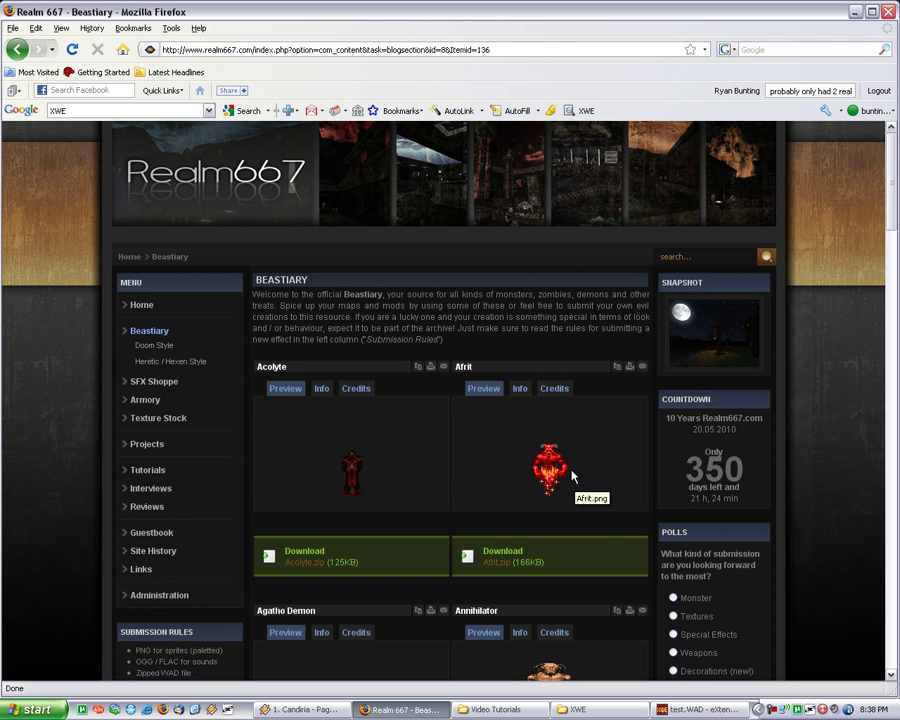
pyautogui.scroll(-3, 572, 478)
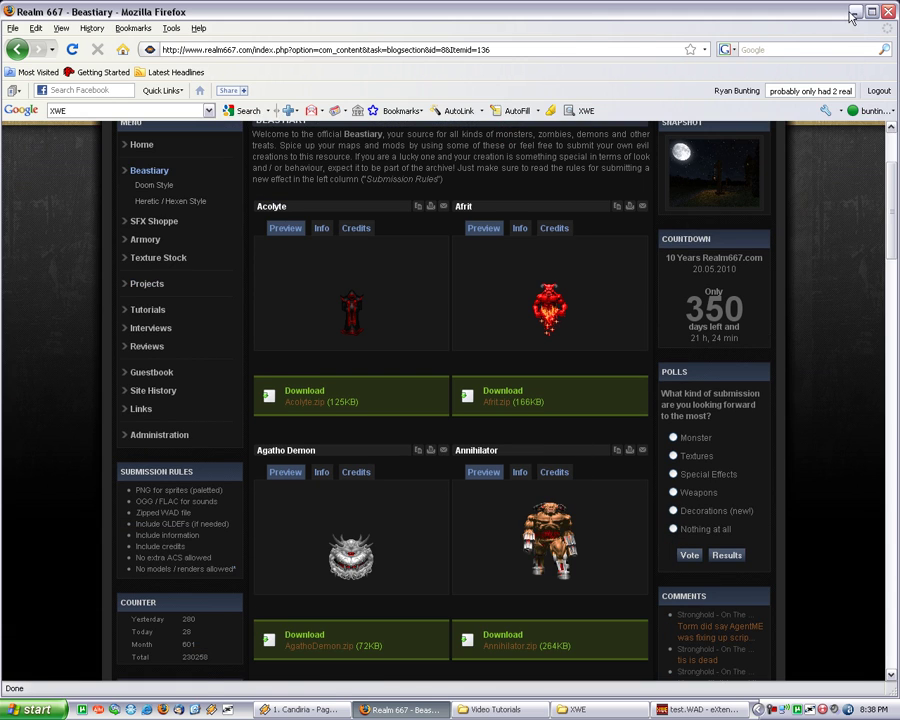
# Step: Merge Afrit.wad into test.WAD, adding 129 Afrit entries
pyautogui.click(851, 13)
pyautogui.click(46, 62)
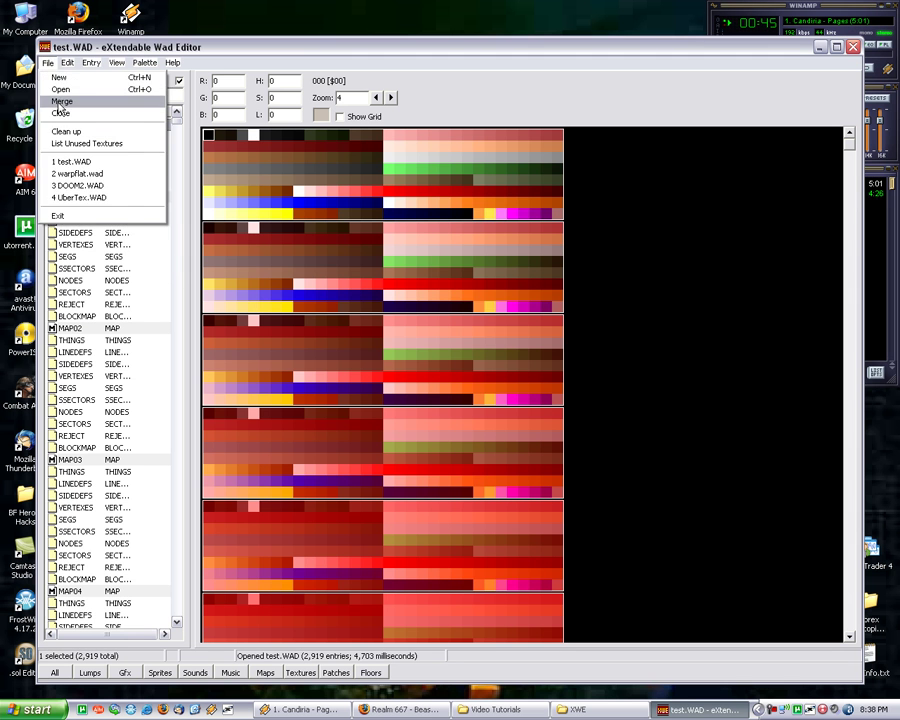
pyautogui.click(60, 102)
pyautogui.scroll(-3, 500, 237)
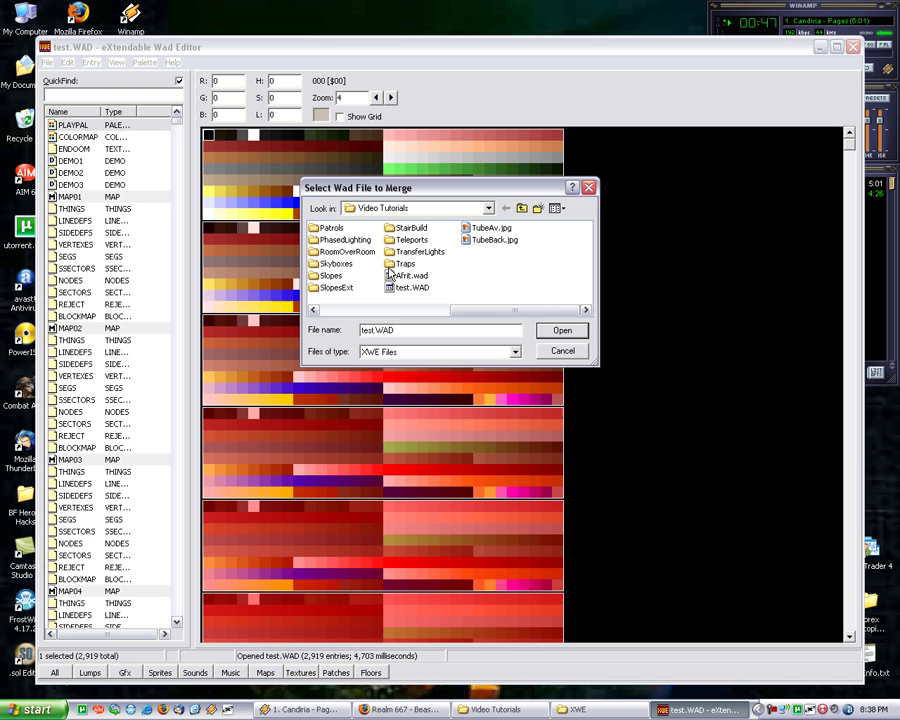
pyautogui.click(411, 276)
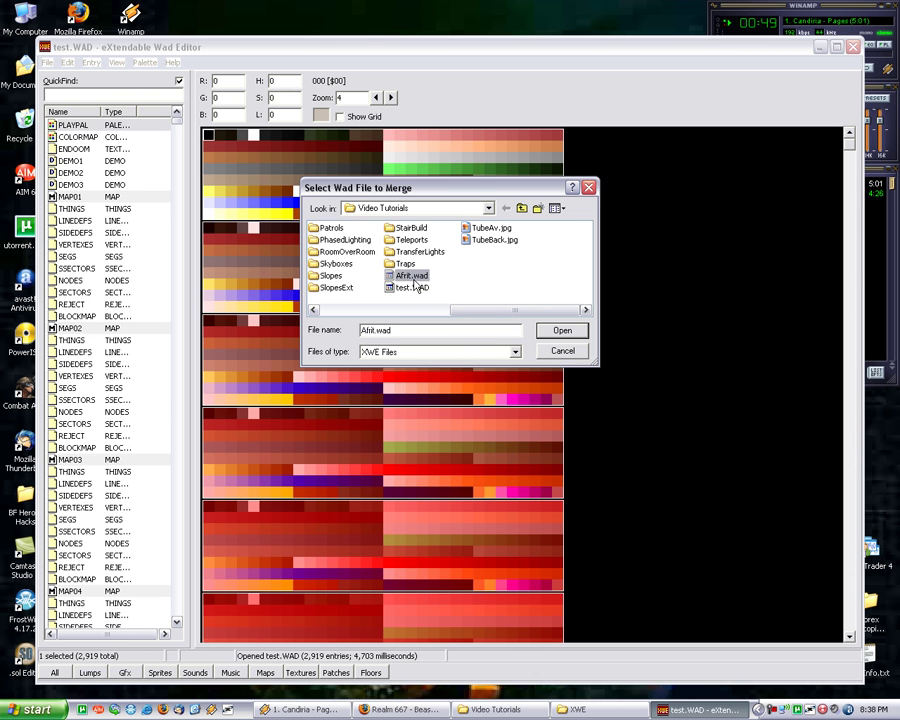
pyautogui.click(560, 332)
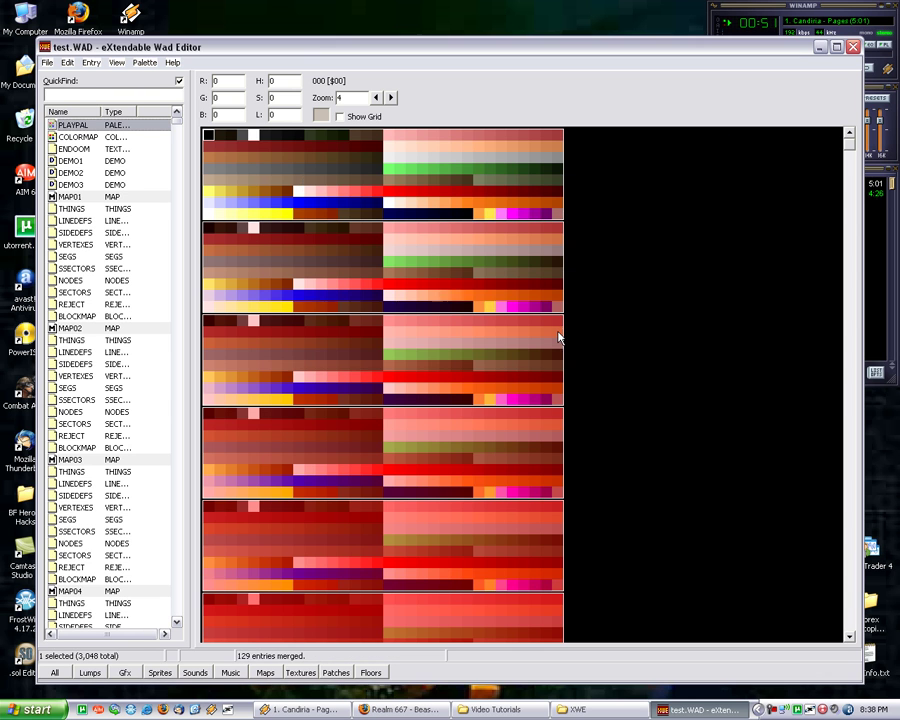
# Step: Preview the Afrit sprites and GLDEFS entries, then close test.WAD
pyautogui.click(47, 62)
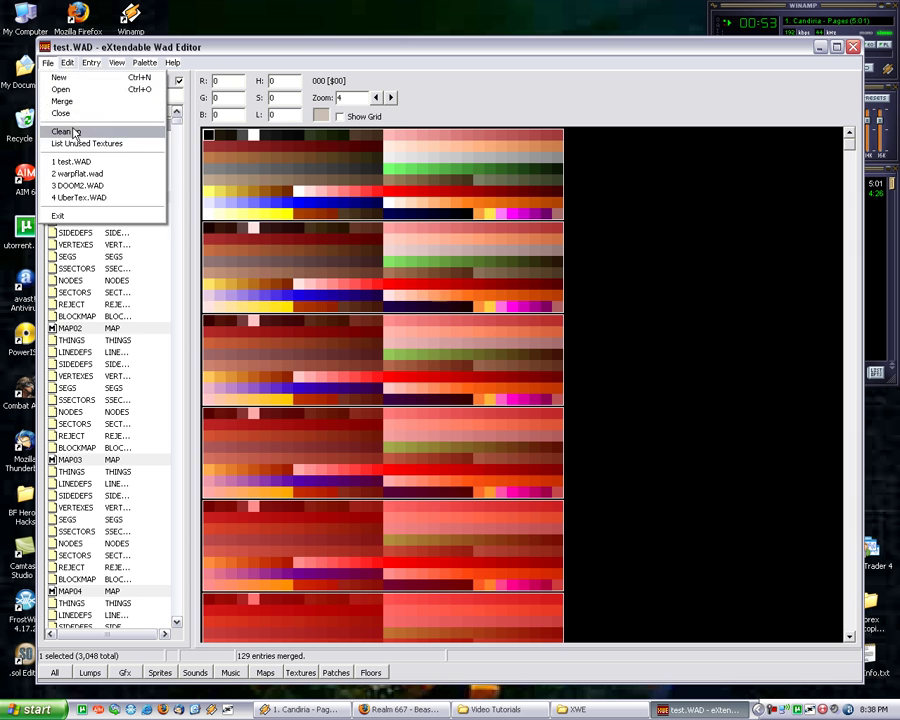
pyautogui.click(48, 63)
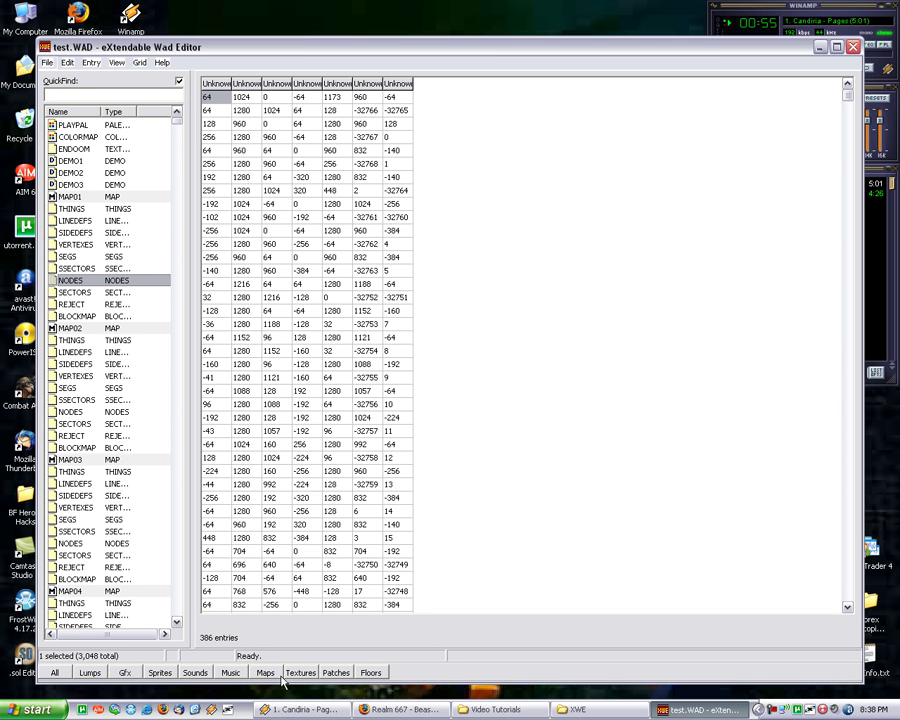
pyautogui.click(120, 672)
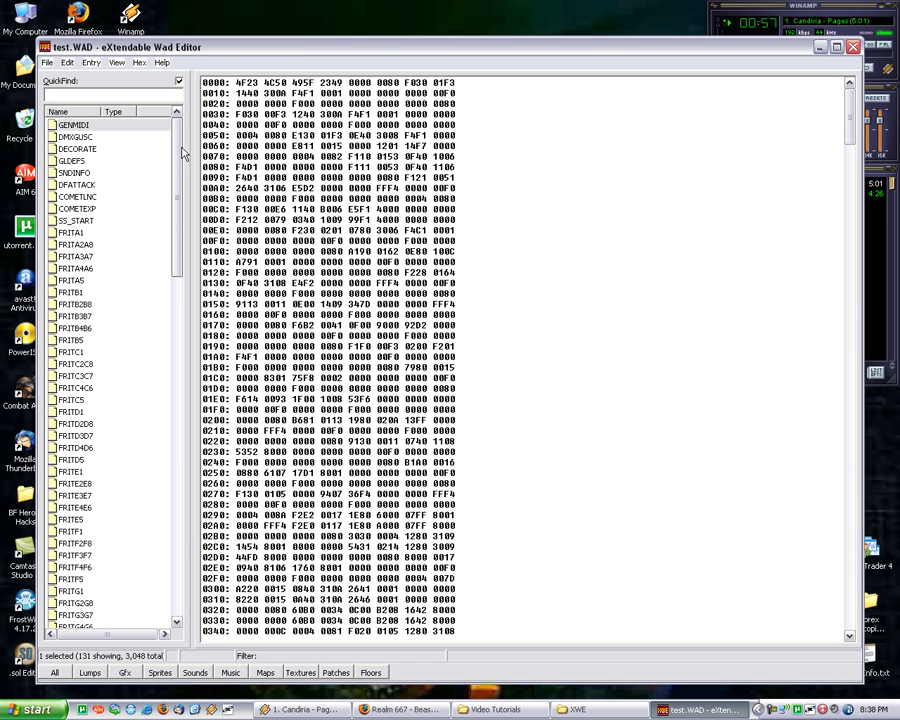
pyautogui.moveTo(176, 145); pyautogui.dragTo(172, 207)
pyautogui.click(84, 221)
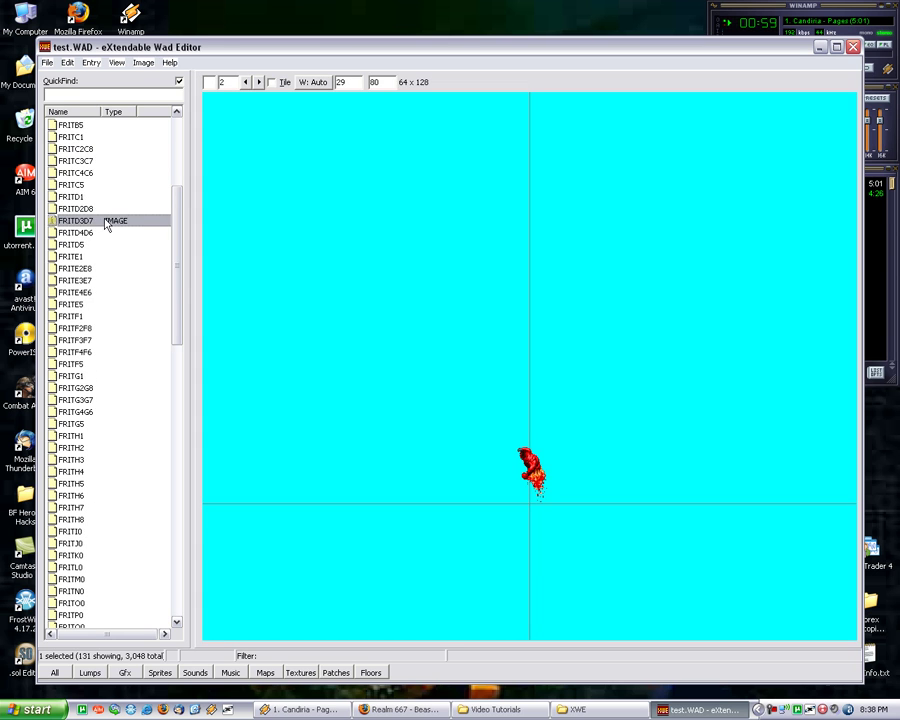
pyautogui.scroll(-1, 97, 228)
pyautogui.press('Up')
pyautogui.press('Up')
pyautogui.press('Up')
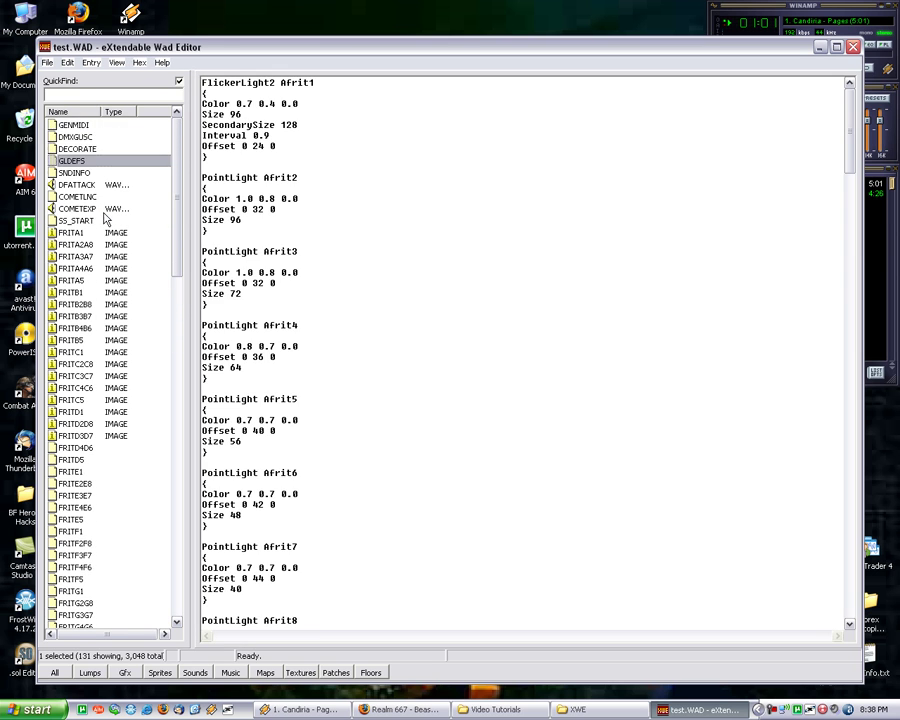
pyautogui.press('Up')
pyautogui.press('Up')
pyautogui.press('Up')
pyautogui.click(47, 62)
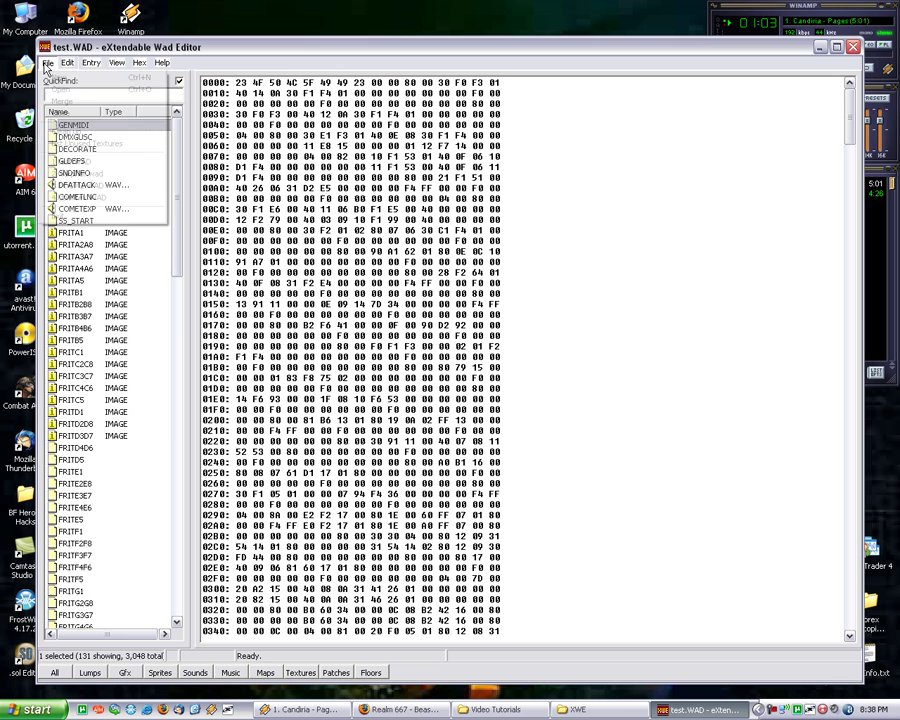
pyautogui.click(68, 114)
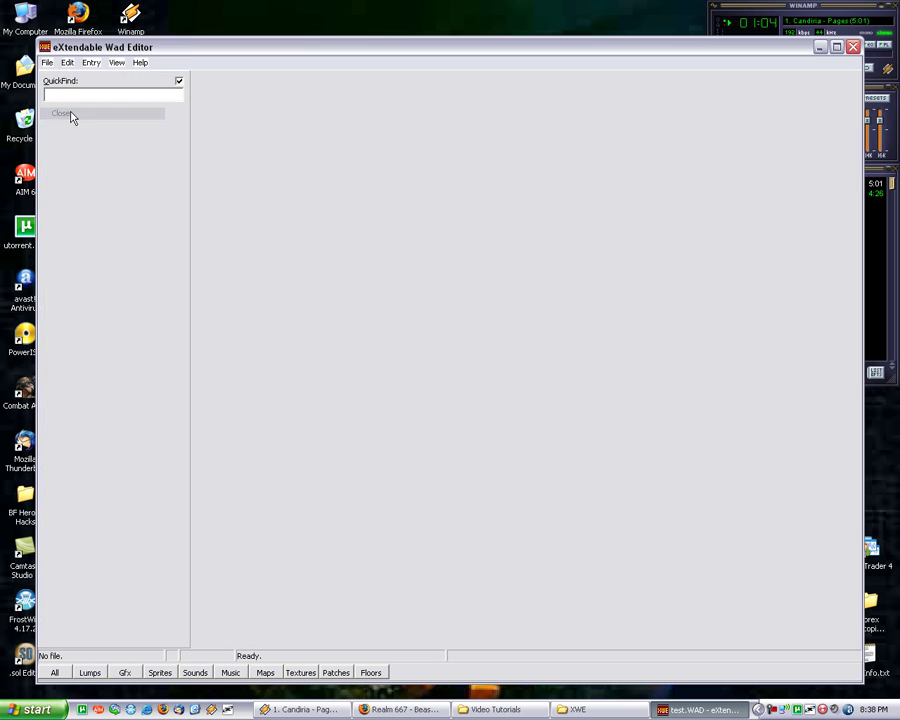
# Step: Quit XWE, launch Doom Builder and load MAP01 from test.WAD
pyautogui.click(853, 47)
pyautogui.click(33, 709)
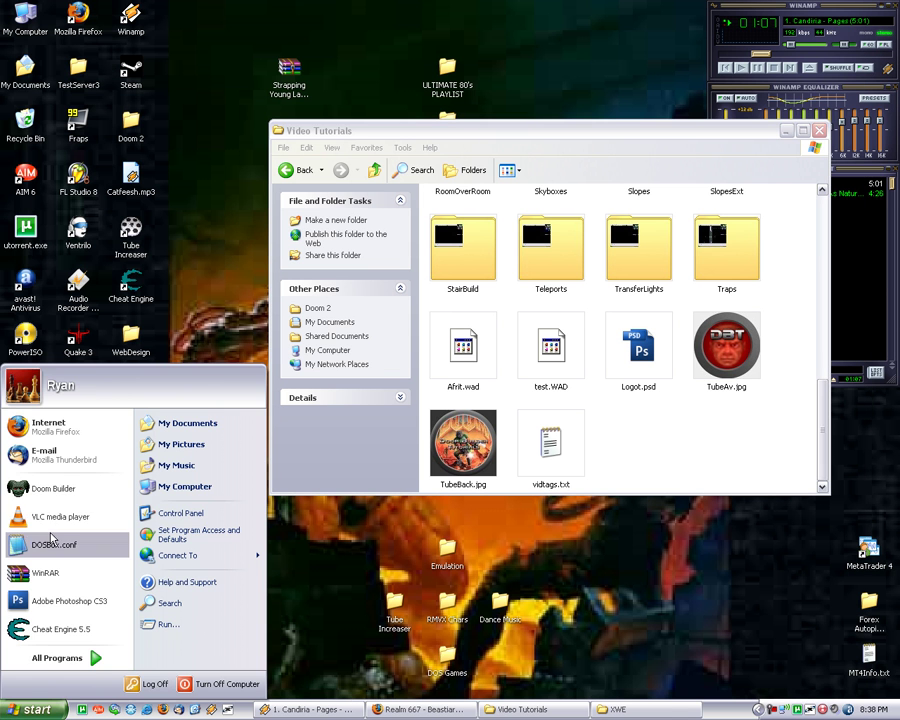
pyautogui.click(50, 488)
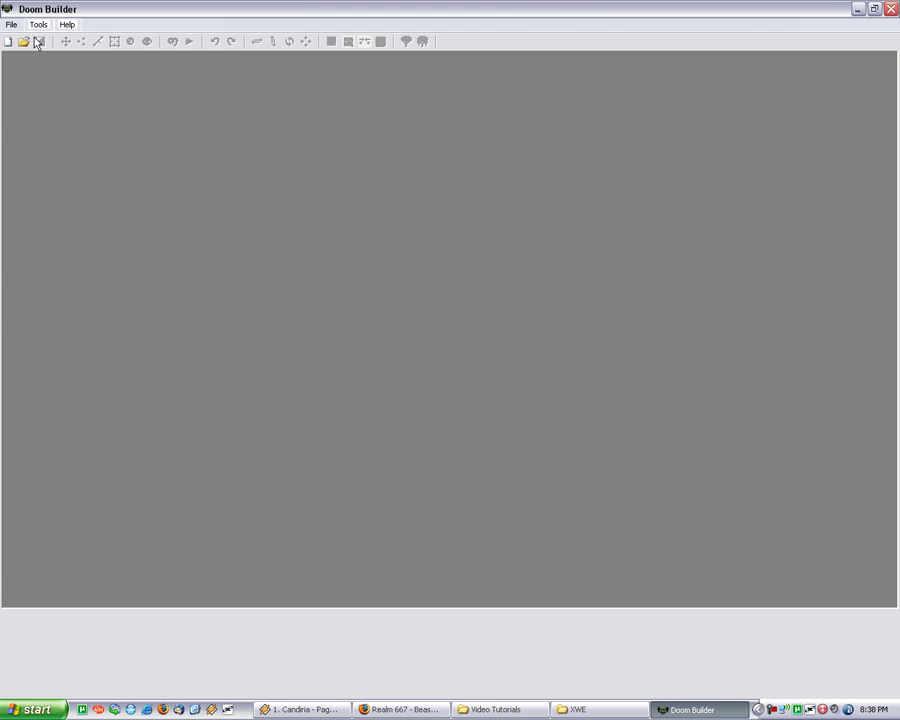
pyautogui.click(23, 41)
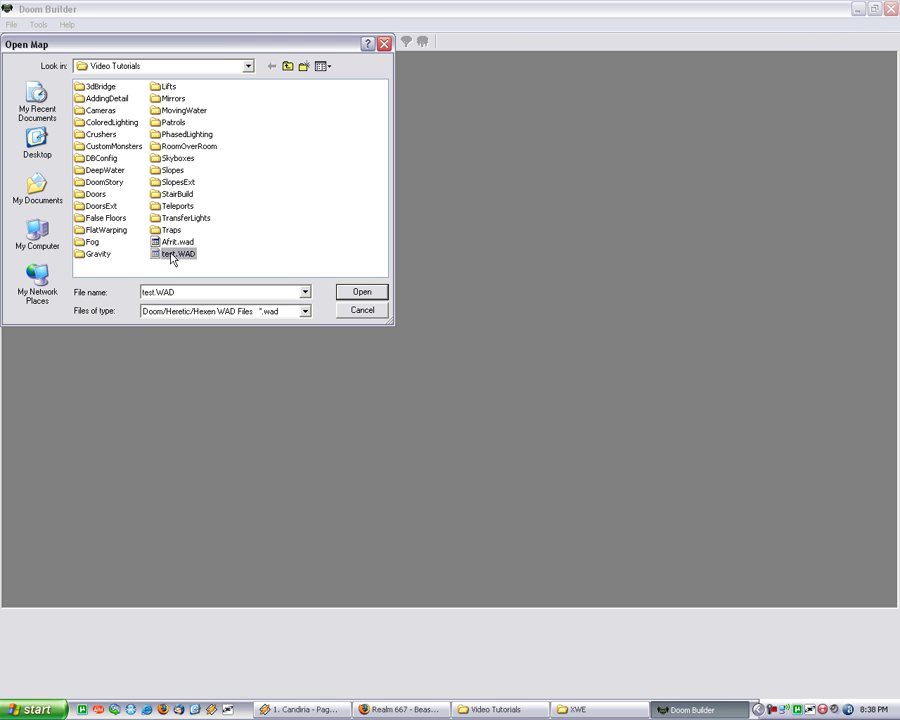
pyautogui.doubleClick(175, 253)
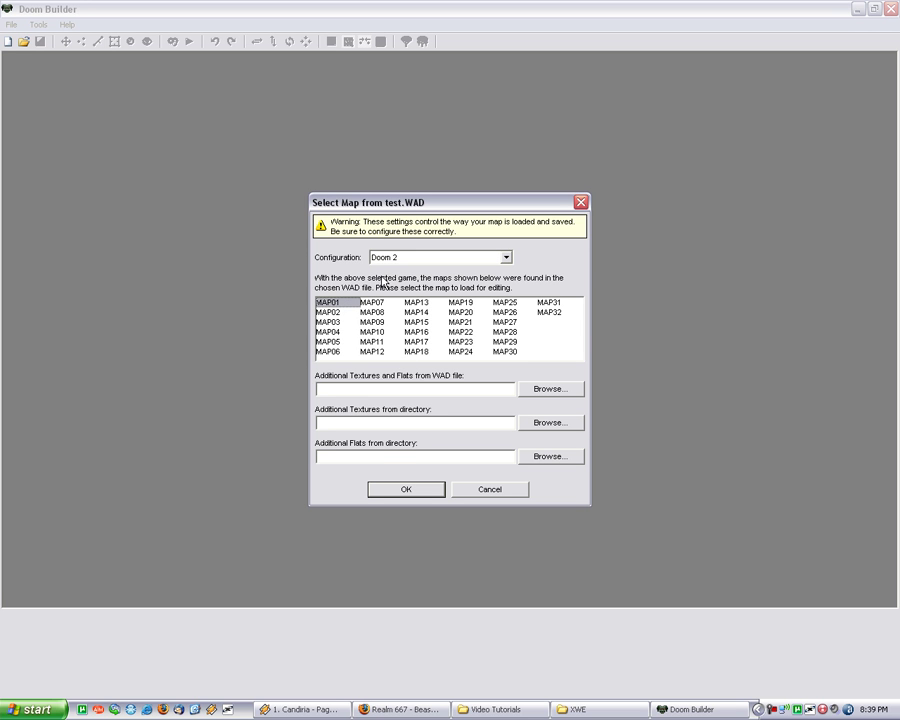
pyautogui.click(400, 491)
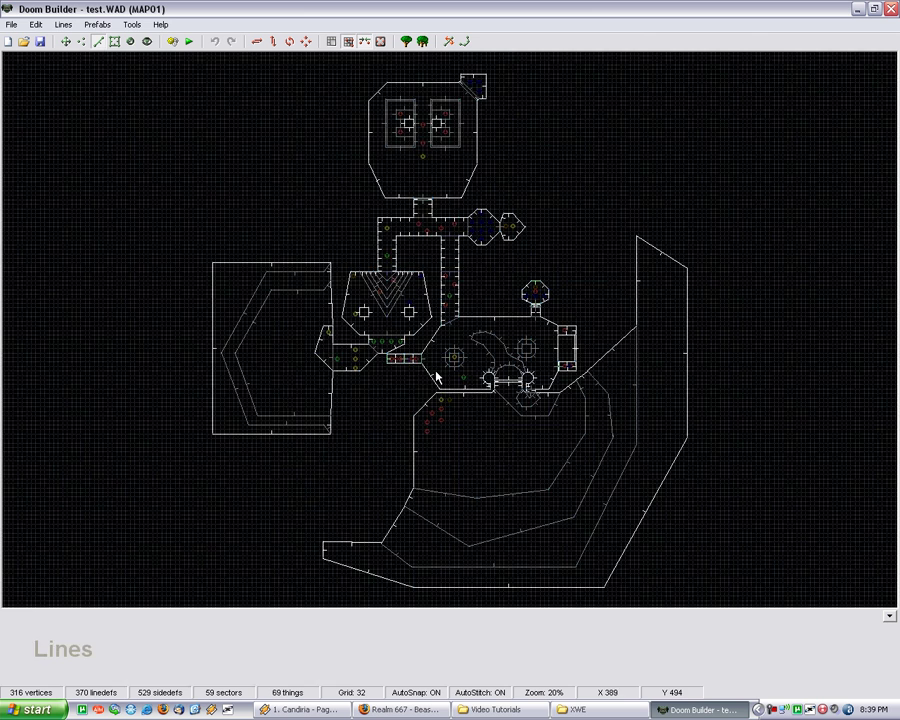
# Step: Zoom in and insert a new player start in Things mode
pyautogui.scroll(5, 436, 376)
pyautogui.press('t')
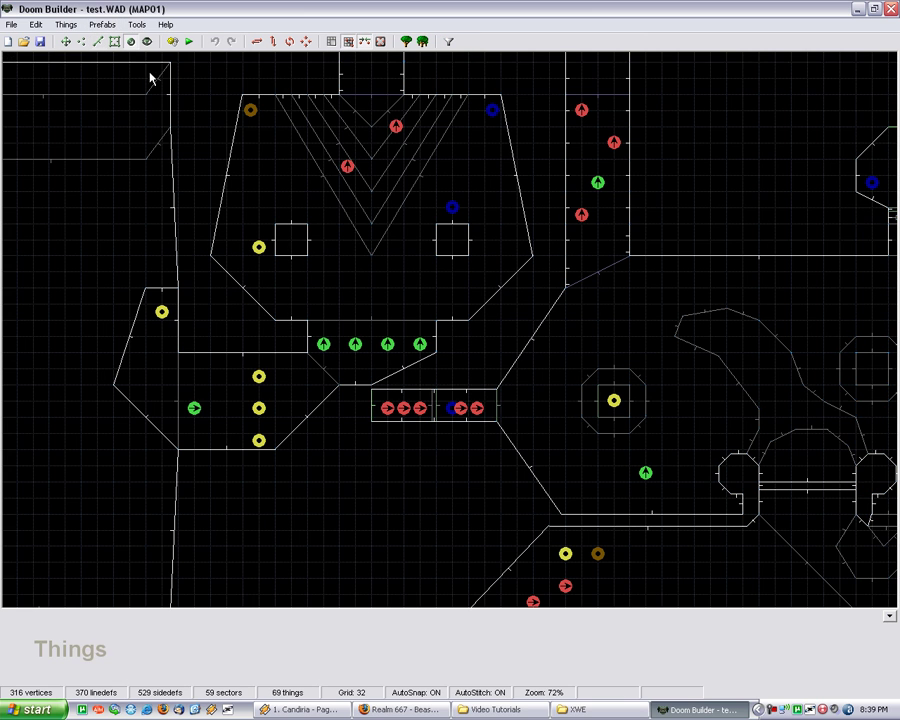
pyautogui.press('Insert')
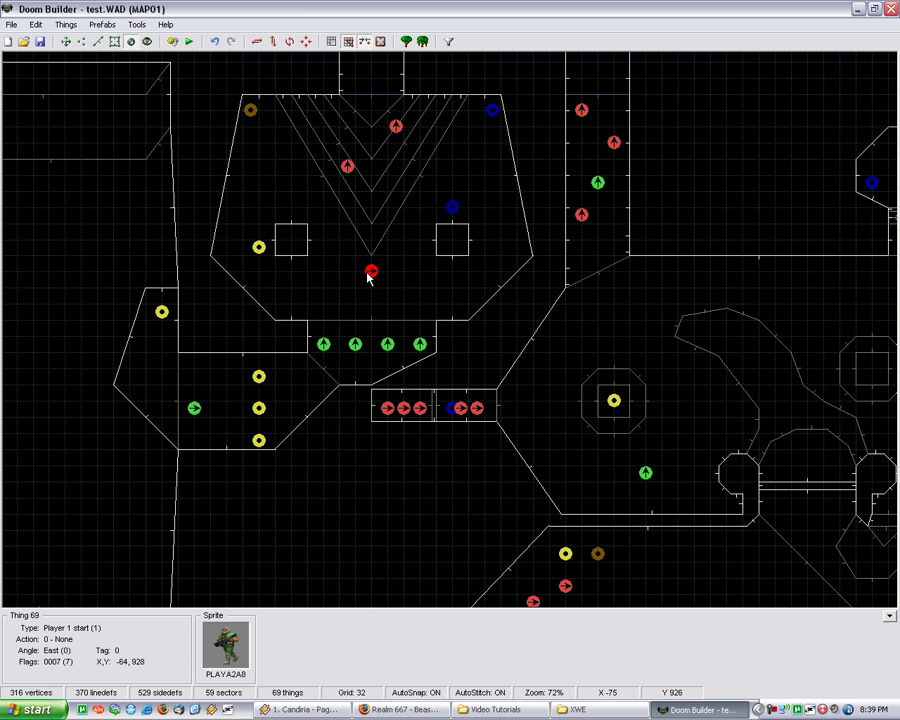
# Step: Find the Afrit (type 3120) under Health, then close Edit Thing unchanged
pyautogui.rightClick(368, 278)
pyautogui.click(246, 278)
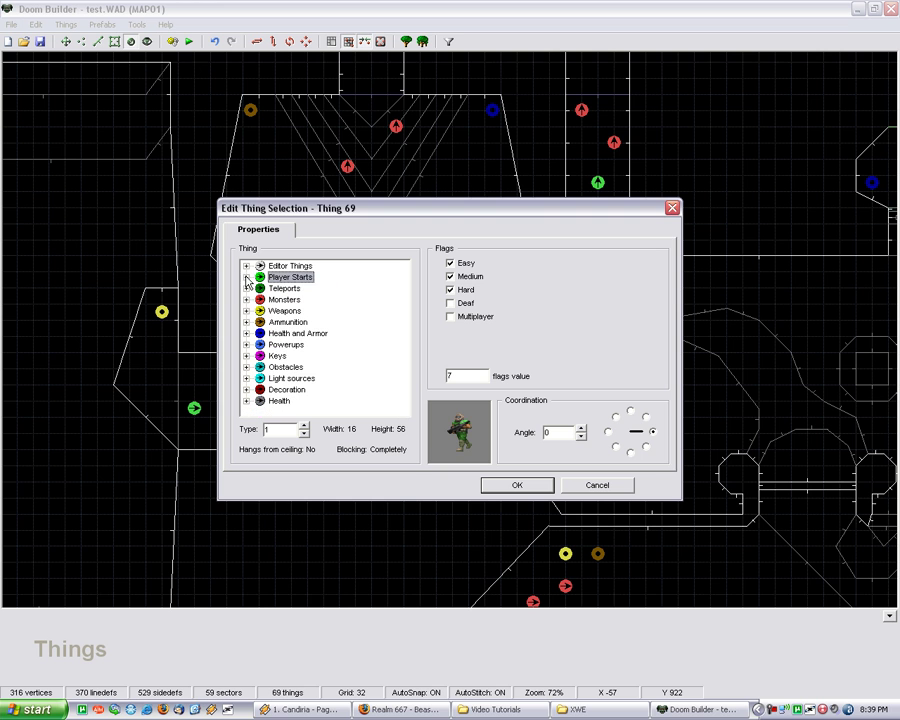
pyautogui.click(285, 401)
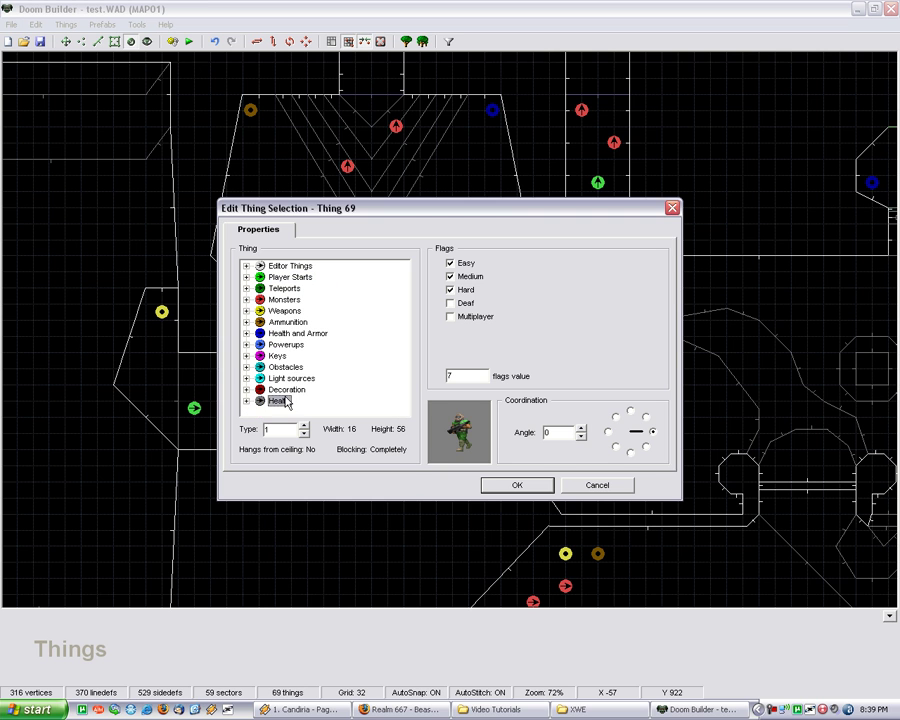
pyautogui.click(246, 401)
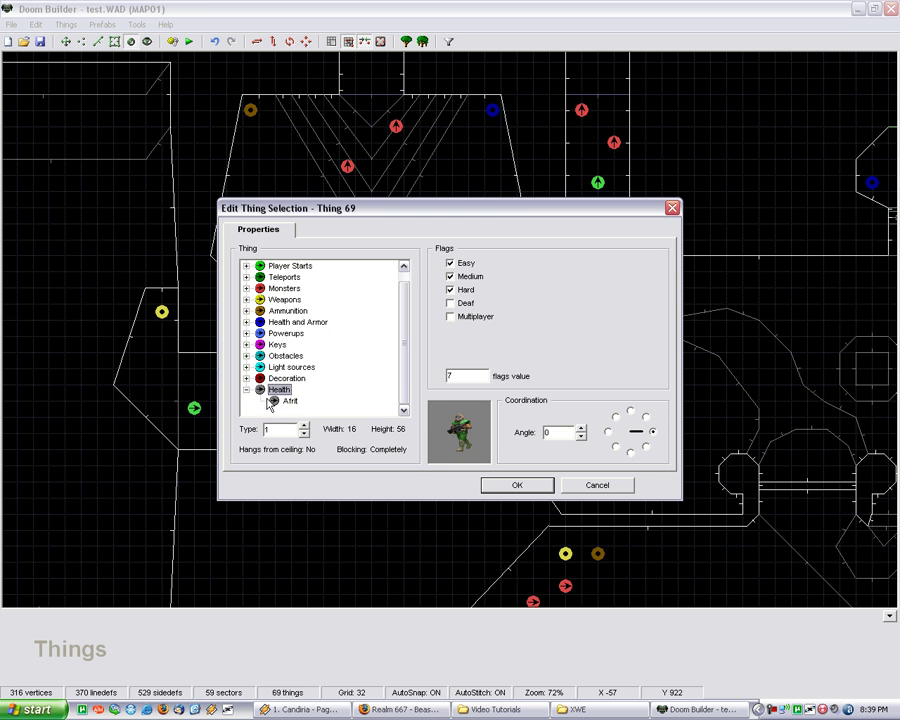
pyautogui.click(296, 401)
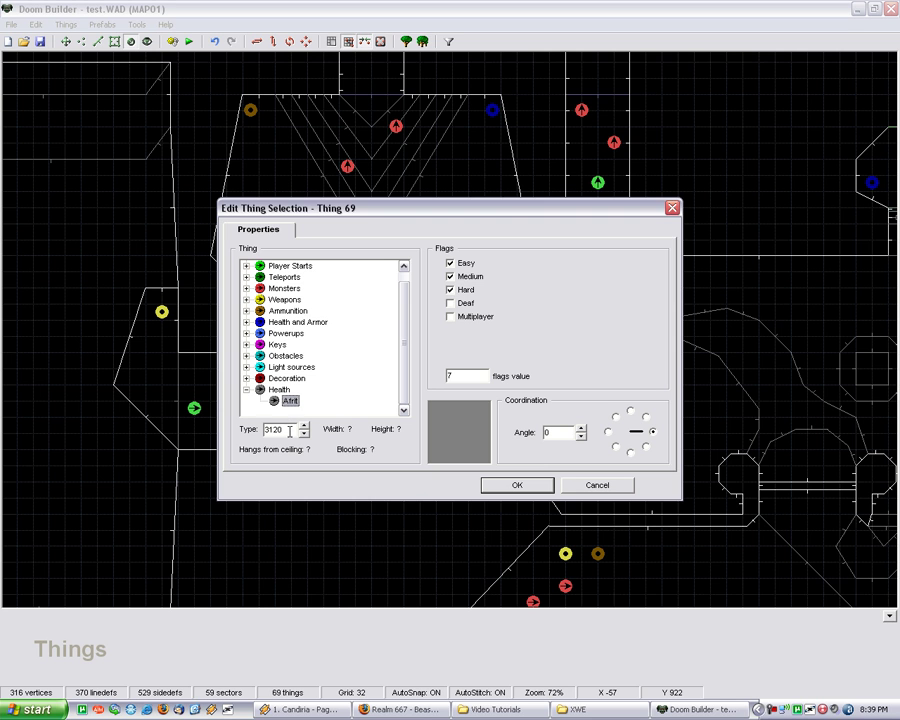
pyautogui.doubleClick(284, 431)
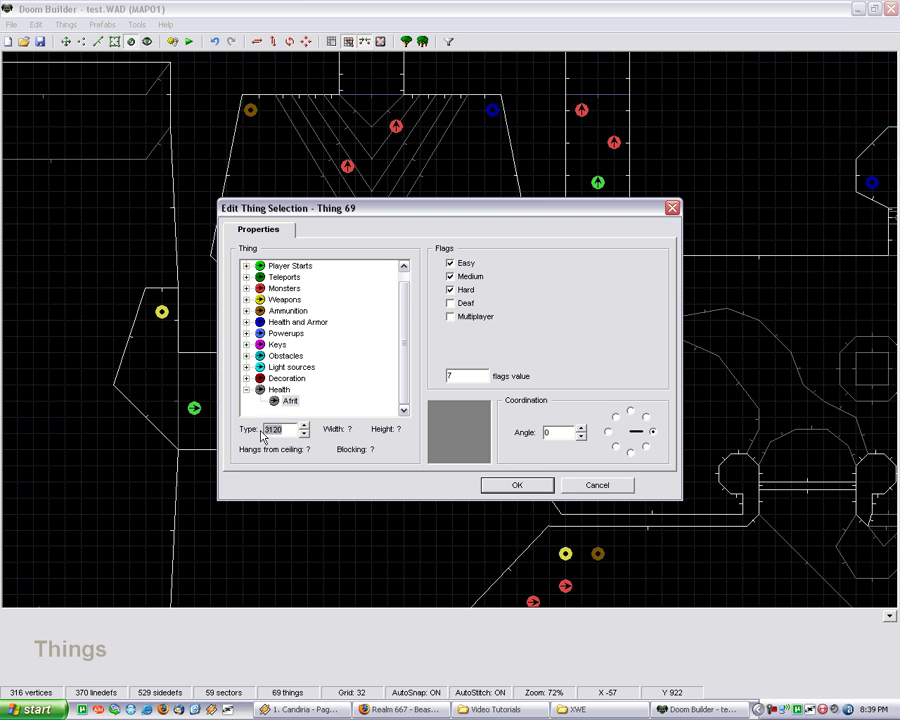
pyautogui.click(284, 430)
pyautogui.click(590, 485)
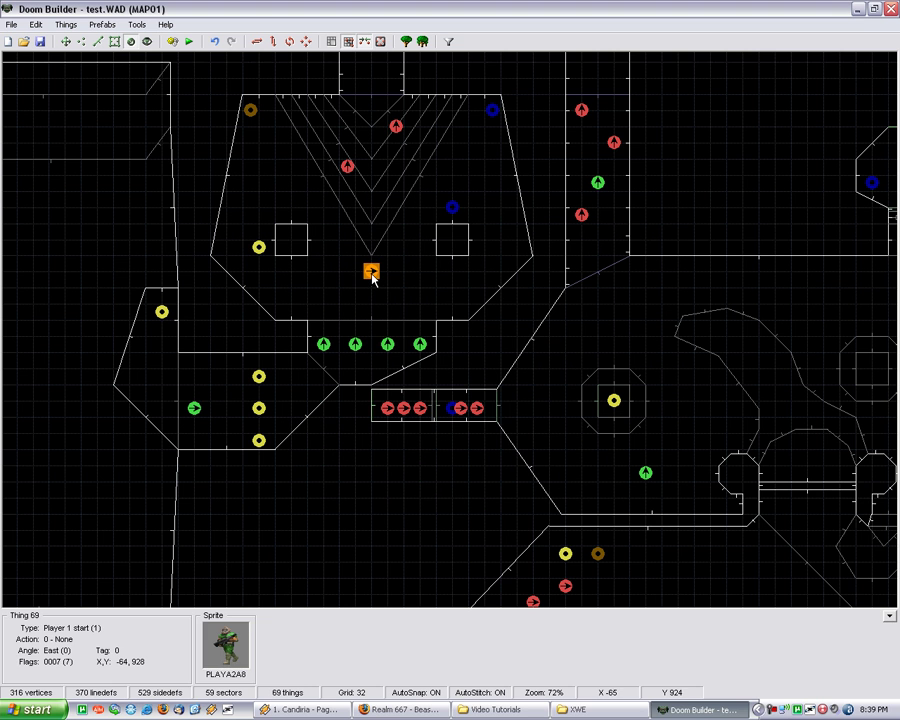
# Step: Delete the test thing and start a new ZDoom (Hexen format) MAP01 without saving
pyautogui.press('Delete')
pyautogui.click(7, 41)
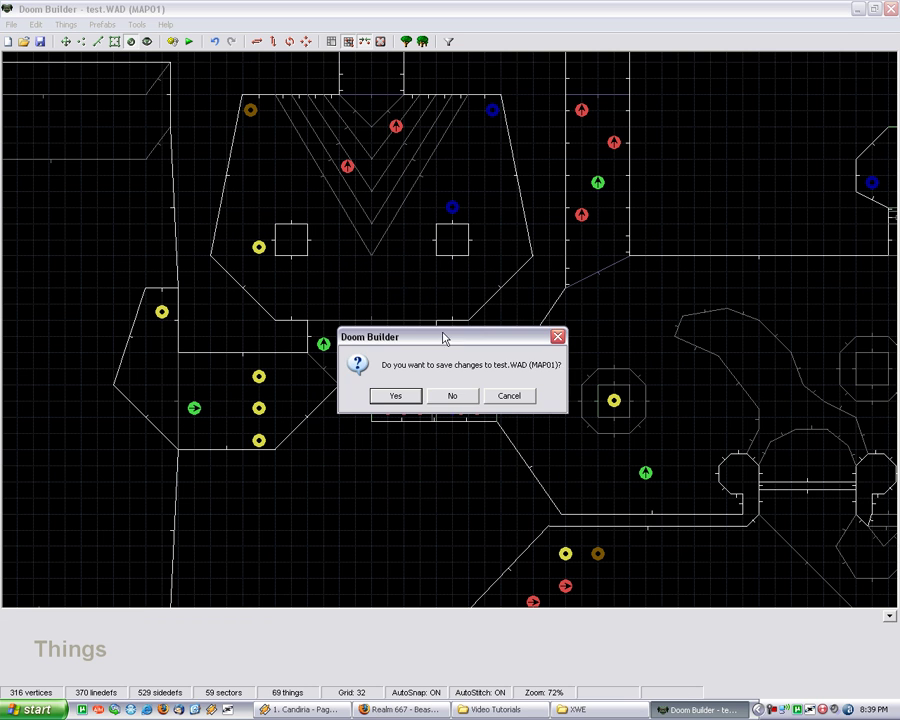
pyautogui.click(452, 393)
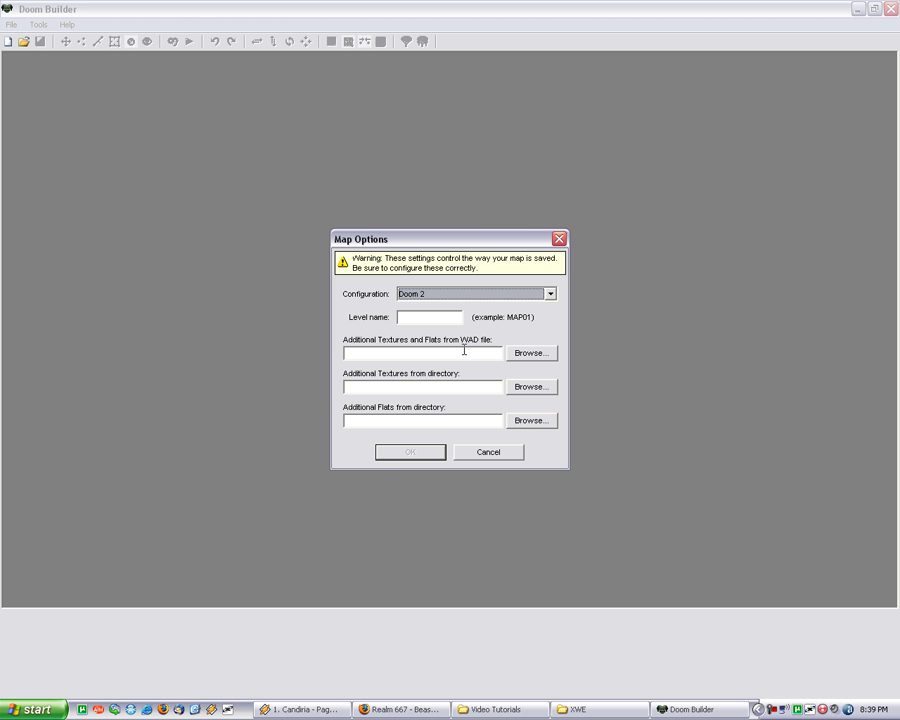
pyautogui.press('z')
pyautogui.press('Tab')
pyautogui.write('MAP')
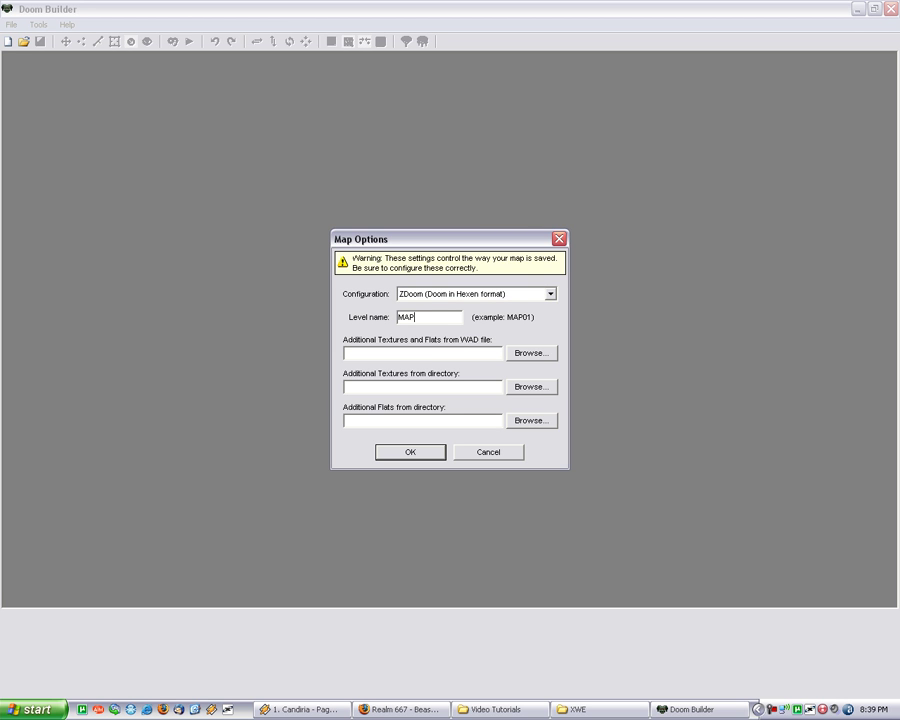
pyautogui.write('01')
pyautogui.press('Return')
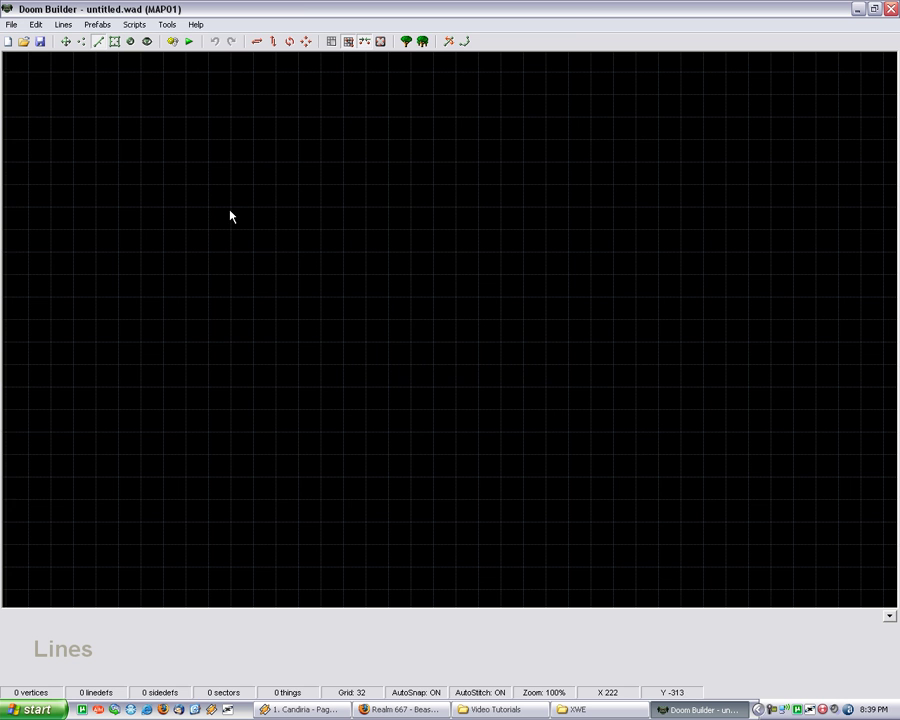
# Step: Draw the four-cornered main room and raise its top-right vertex to square it
pyautogui.click(231, 208)
pyautogui.click(235, 438)
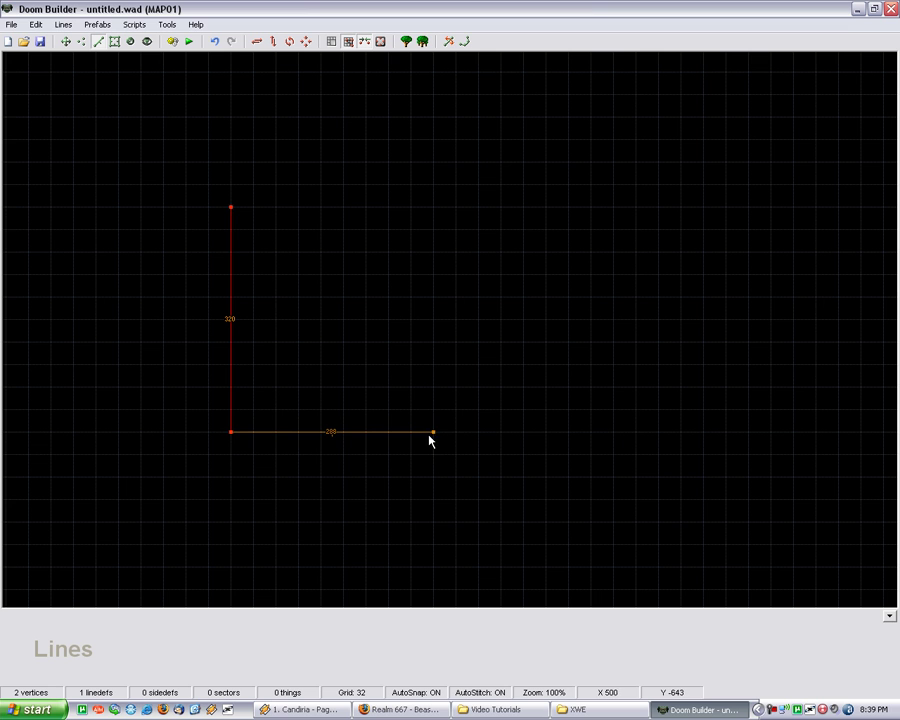
pyautogui.click(456, 433)
pyautogui.click(455, 229)
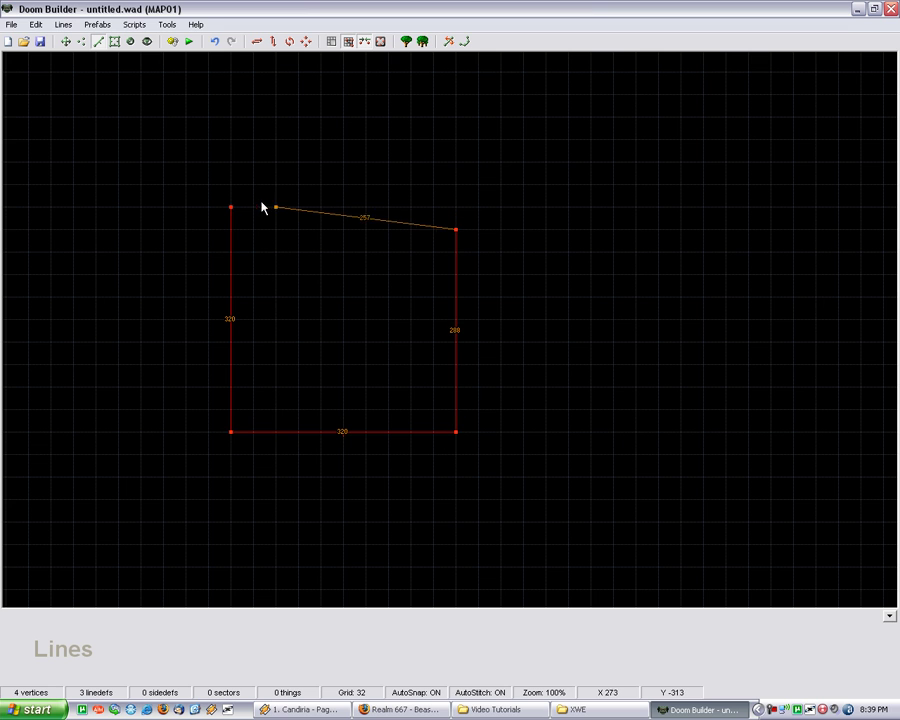
pyautogui.click(232, 207)
pyautogui.click(81, 41)
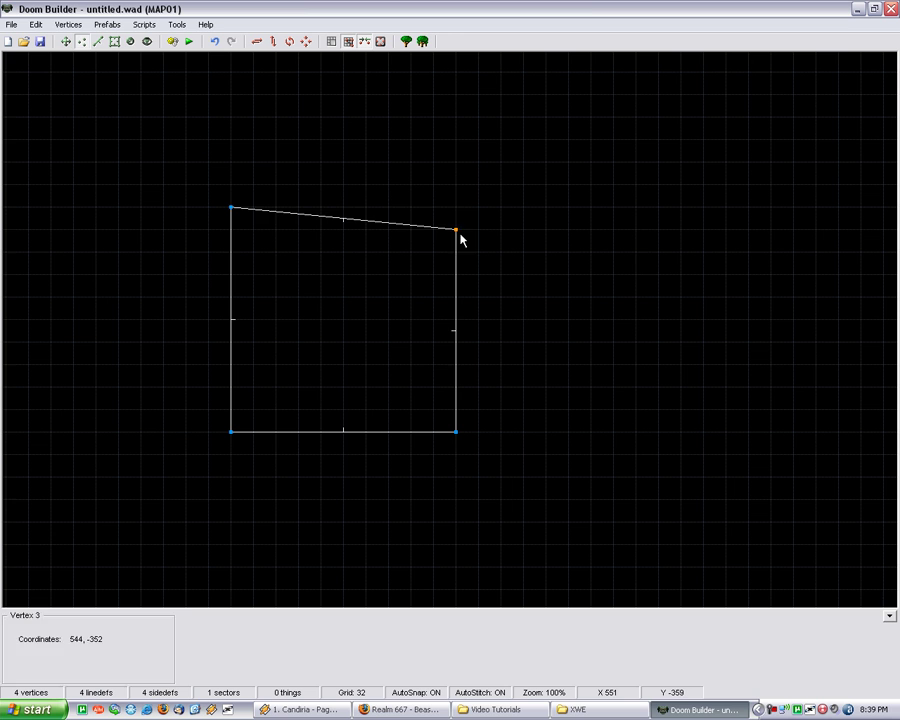
pyautogui.moveTo(457, 230); pyautogui.dragTo(455, 210)
# Step: Draw a smaller room attached to the square room's right wall
pyautogui.click(98, 41)
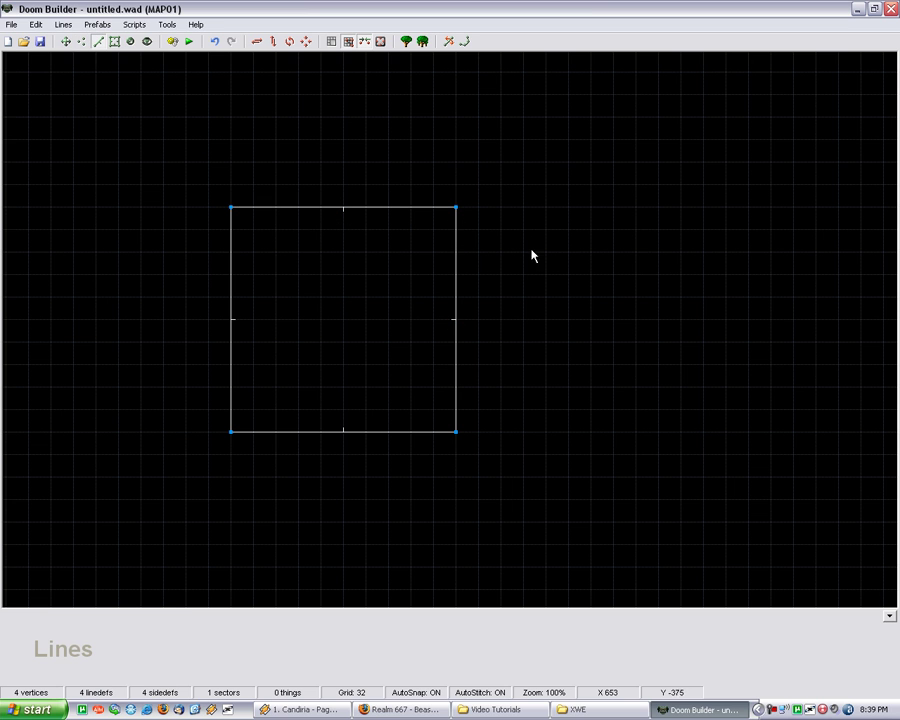
pyautogui.click(569, 390)
pyautogui.click(456, 386)
pyautogui.click(456, 252)
pyautogui.click(568, 252)
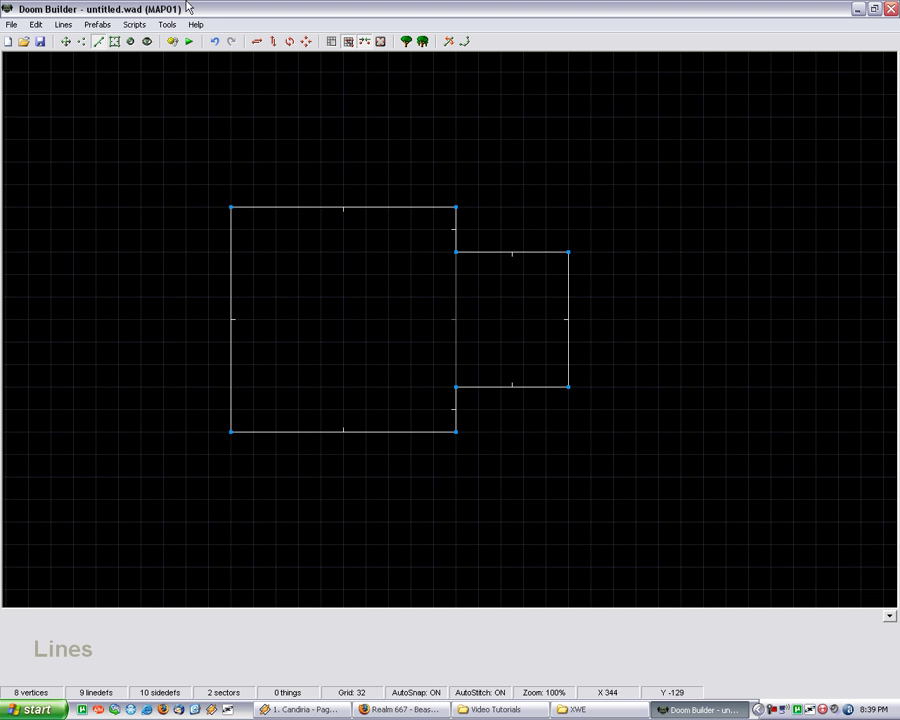
# Step: Place a player start in the left room and an Afrit (type 3120) in the right room
pyautogui.click(130, 41)
pyautogui.rightClick(269, 325)
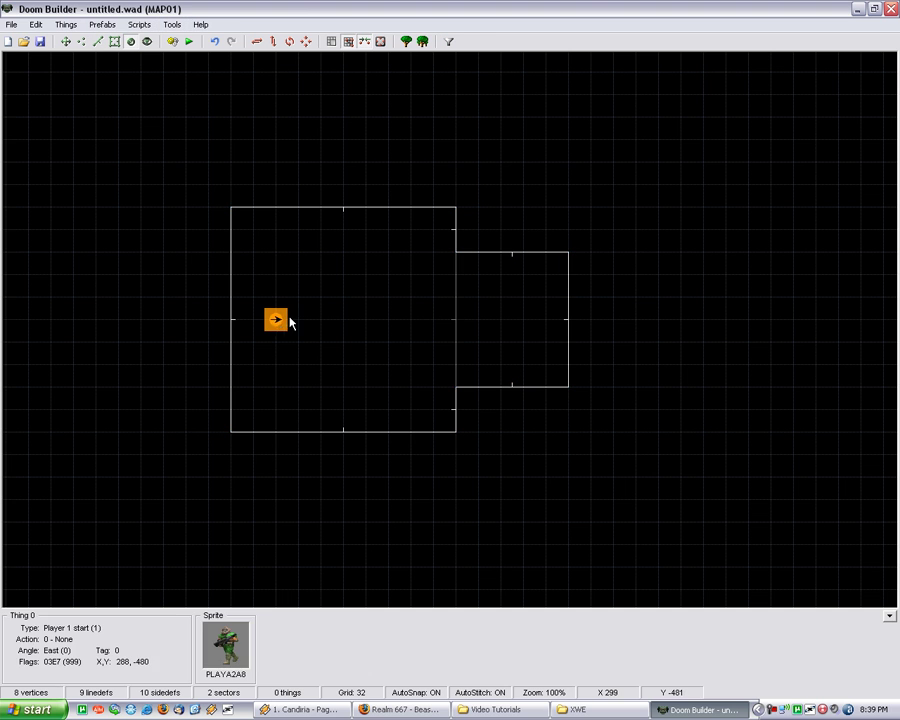
pyautogui.rightClick(521, 320)
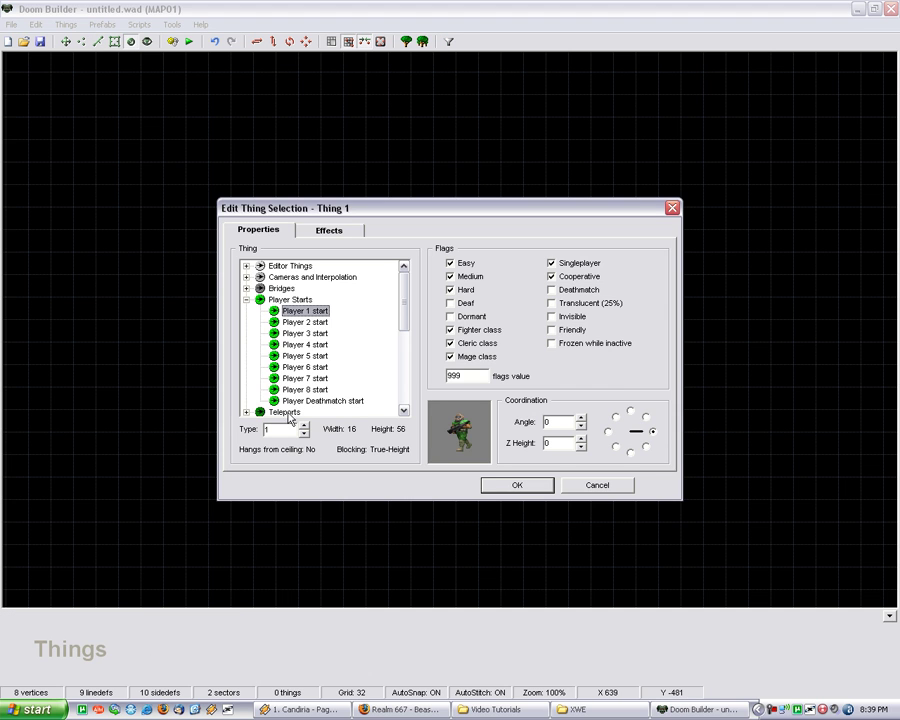
pyautogui.click(281, 427)
pyautogui.write('31')
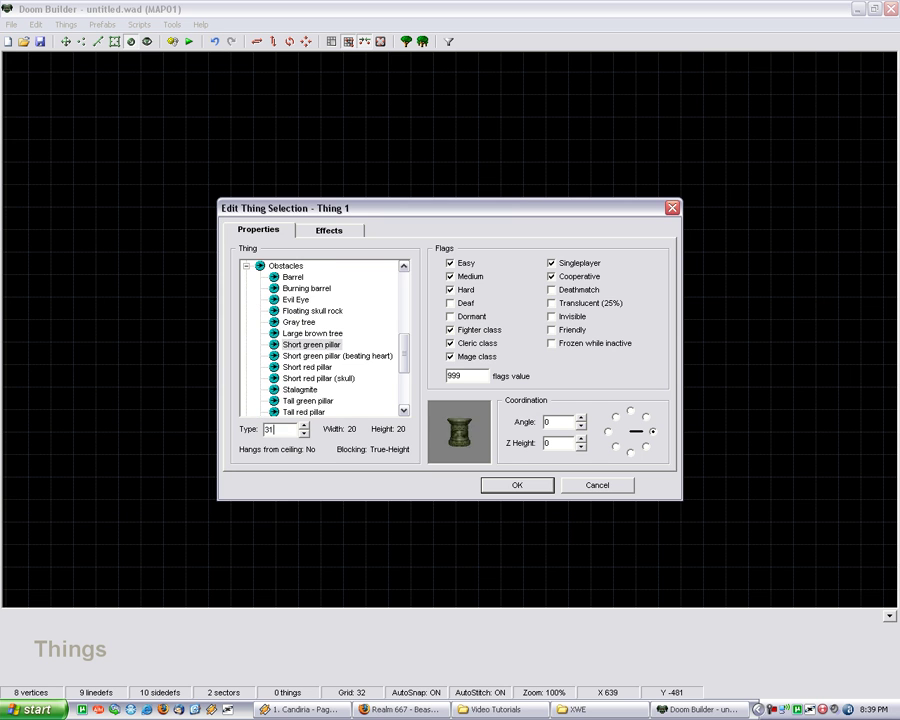
pyautogui.write('20')
pyautogui.click(533, 488)
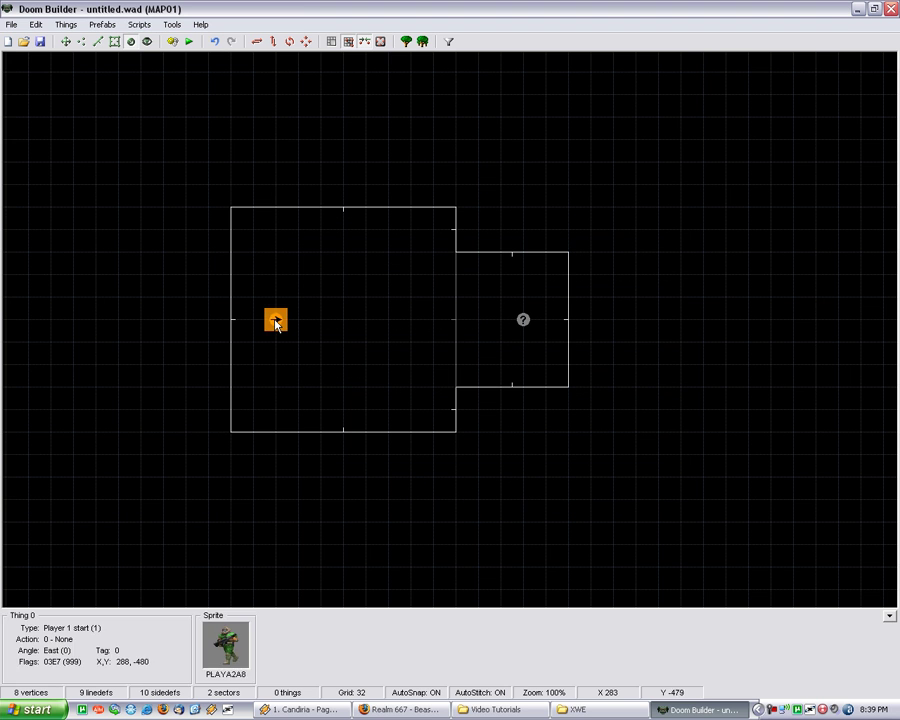
# Step: Insert a rocket launcher at the centre of the large room
pyautogui.press('Insert')
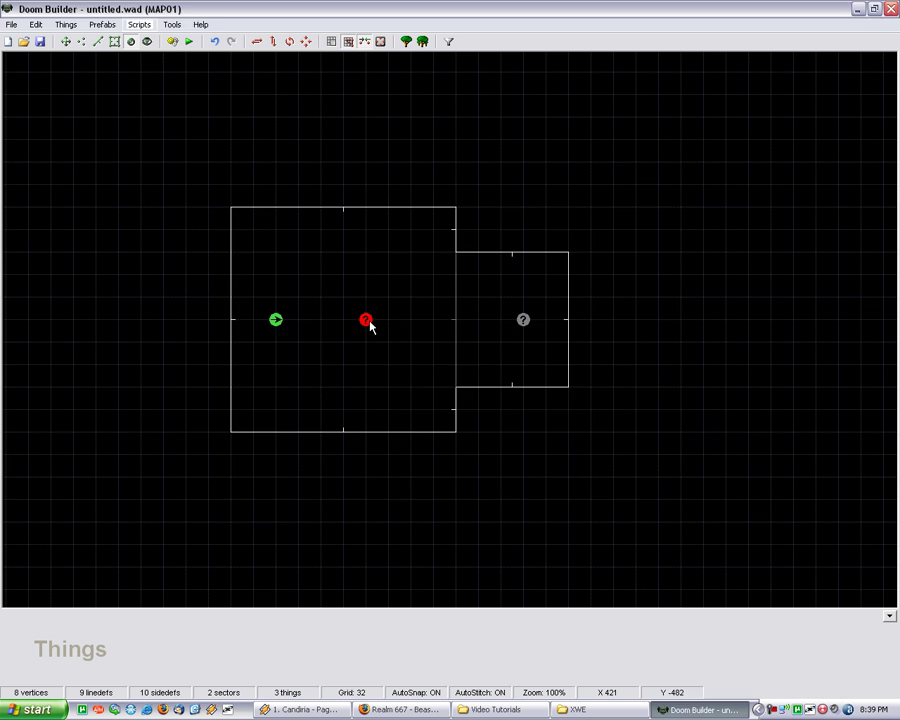
pyautogui.rightClick(366, 320)
pyautogui.doubleClick(258, 335)
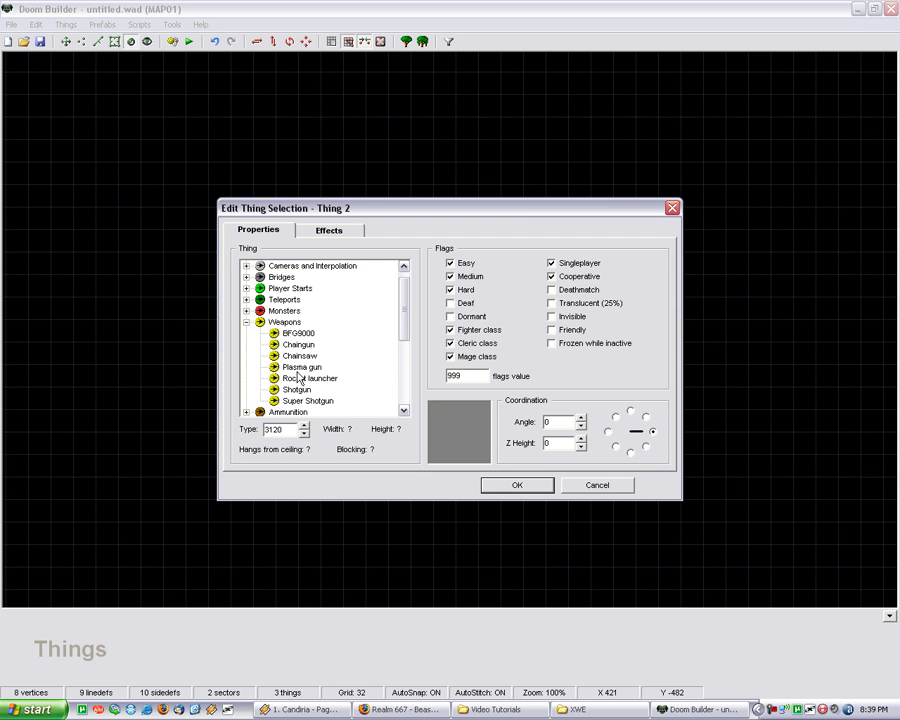
pyautogui.click(300, 377)
pyautogui.click(527, 487)
# Step: Add a box of rockets and drag it onto the rocket launcher
pyautogui.press('Insert')
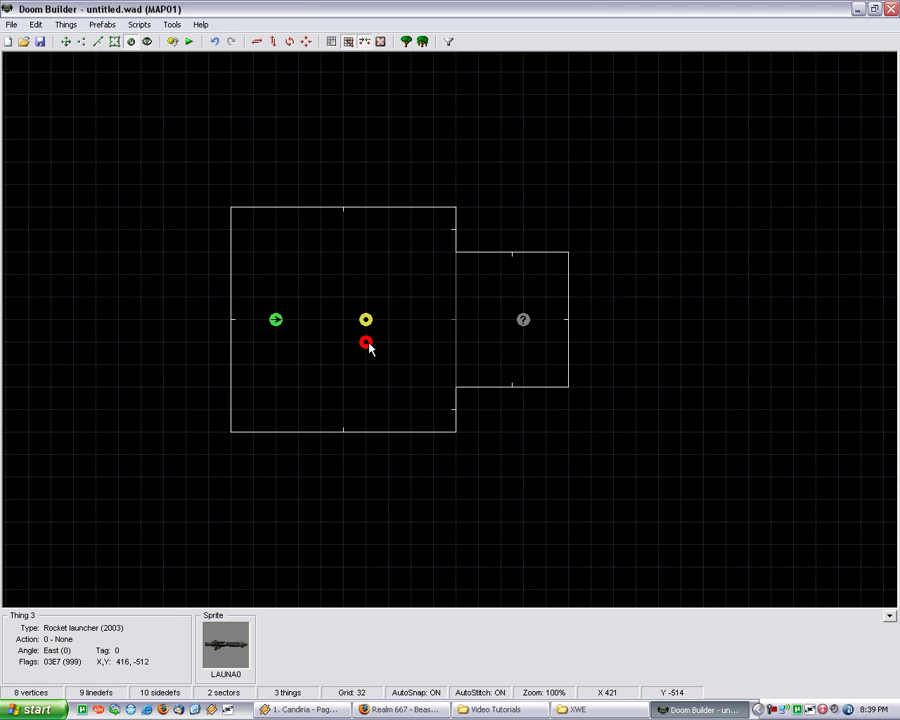
pyautogui.rightClick(364, 345)
pyautogui.click(246, 333)
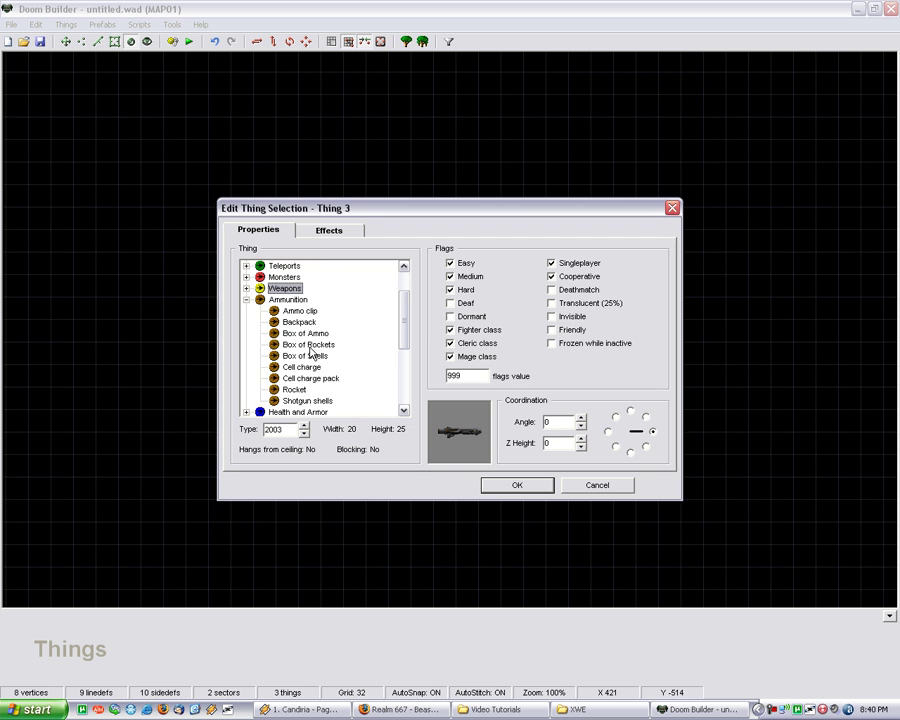
pyautogui.click(485, 485)
pyautogui.click(366, 342)
pyautogui.moveTo(366, 342); pyautogui.dragTo(365, 332, button='right')
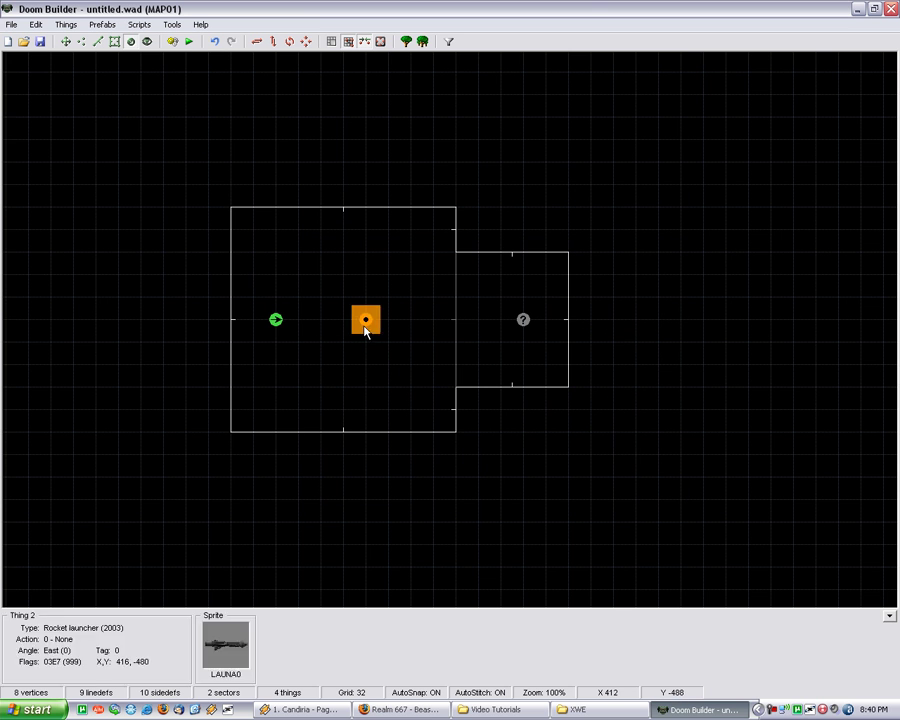
# Step: Save the map as MAP01 into Video Tutorials\test.WAD with Save Map Into
pyautogui.click(12, 24)
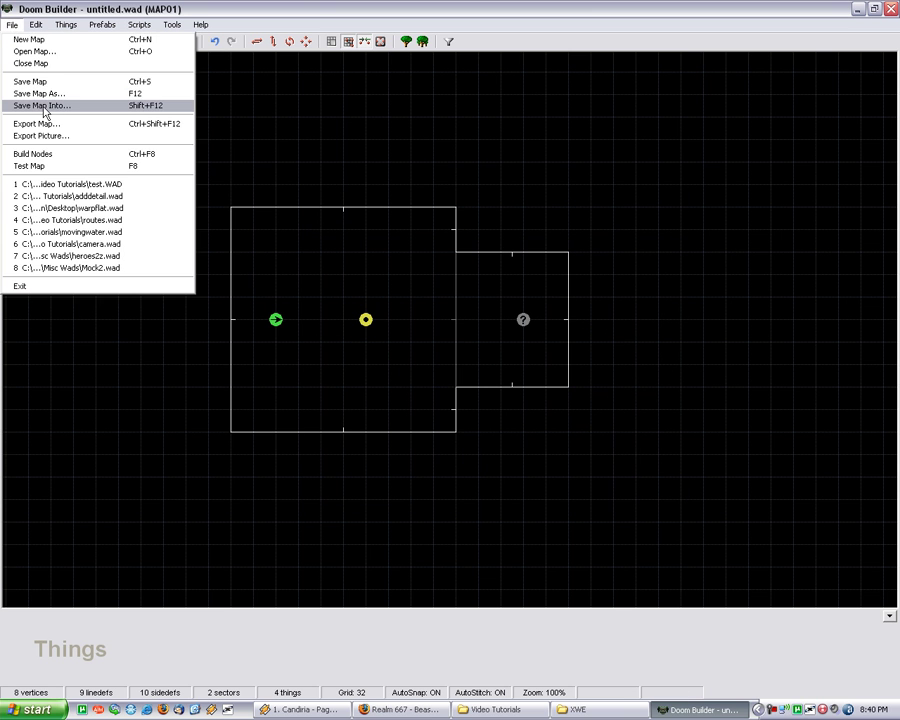
pyautogui.click(44, 106)
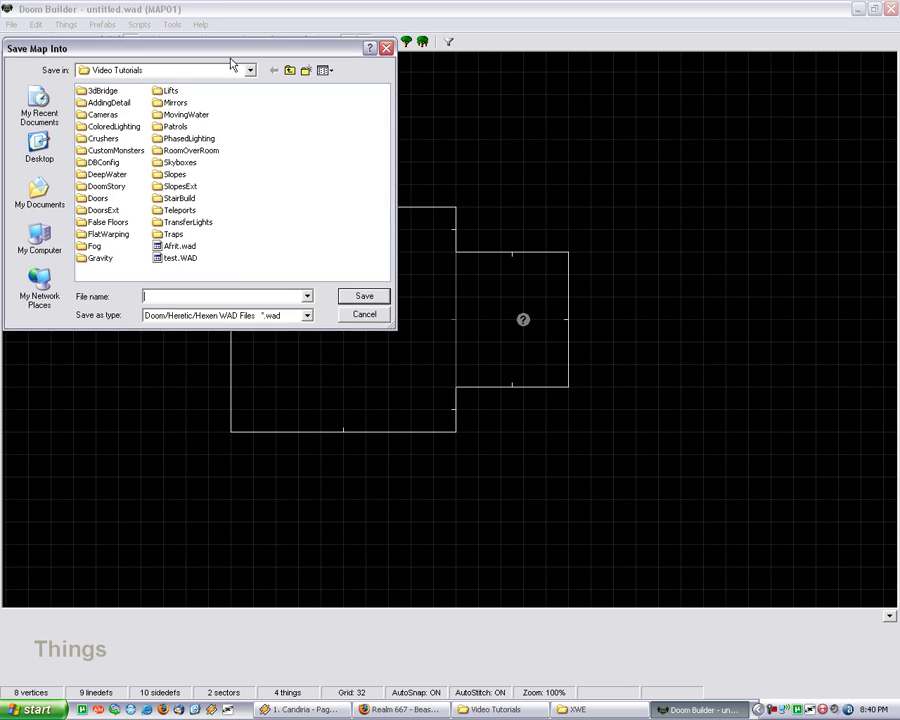
pyautogui.click(300, 309)
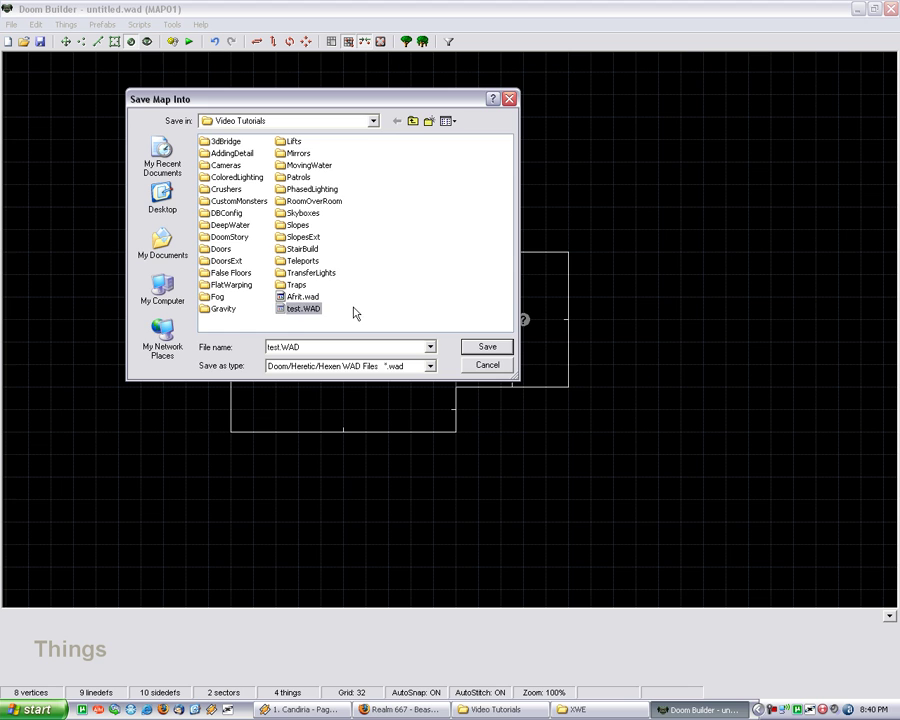
pyautogui.click(298, 319)
pyautogui.doubleClick(299, 309)
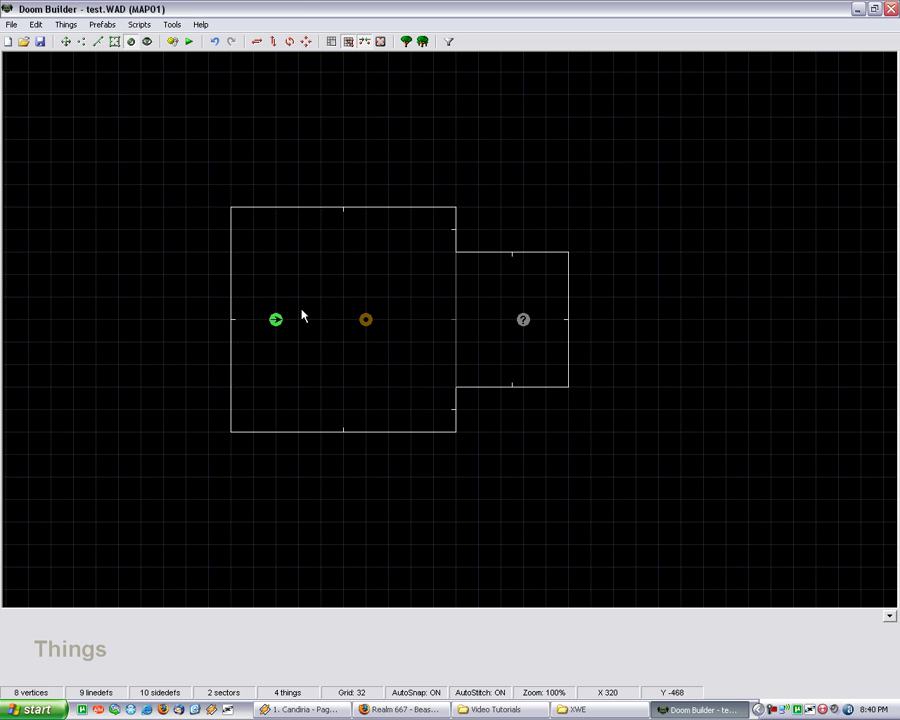
# Step: Test-play the map in ZDoom, grab the rocket launcher and fire rockets at the monster
pyautogui.click(195, 43)
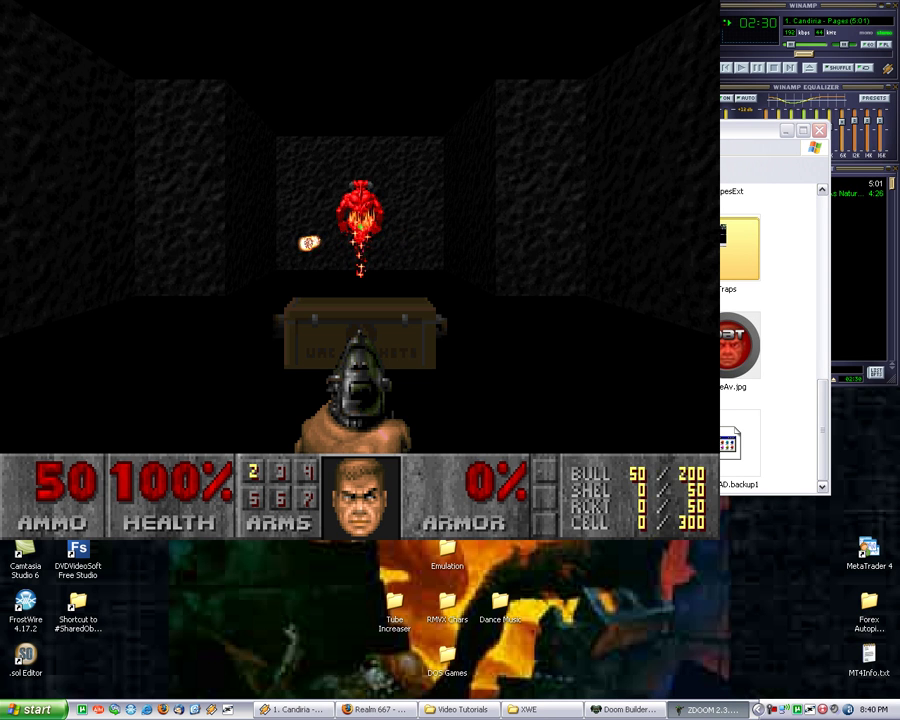
pyautogui.press('Up')
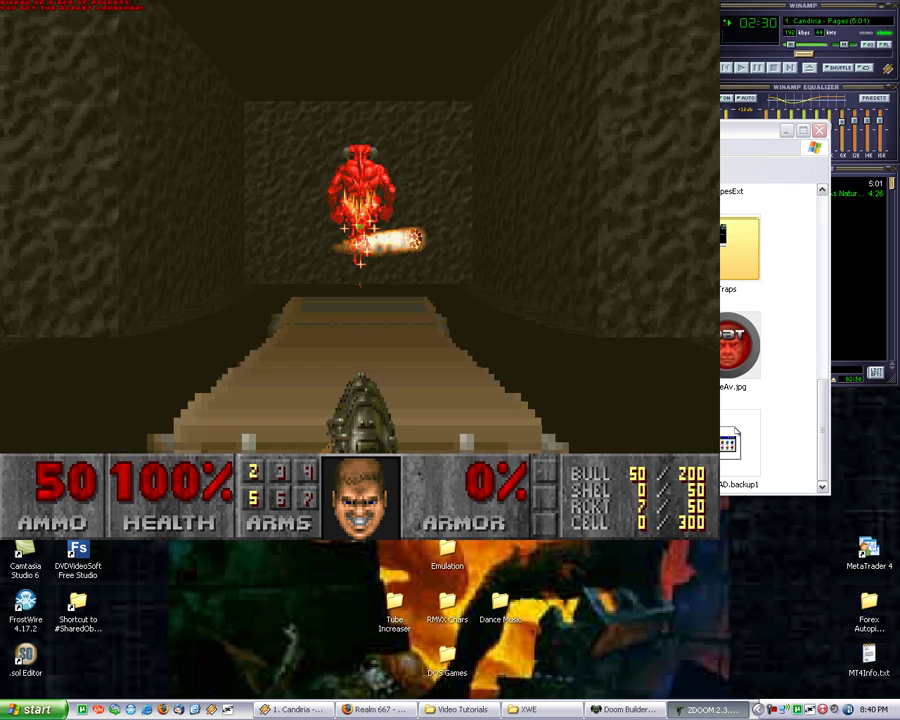
pyautogui.press('ctrl')
pyautogui.press('ctrl')
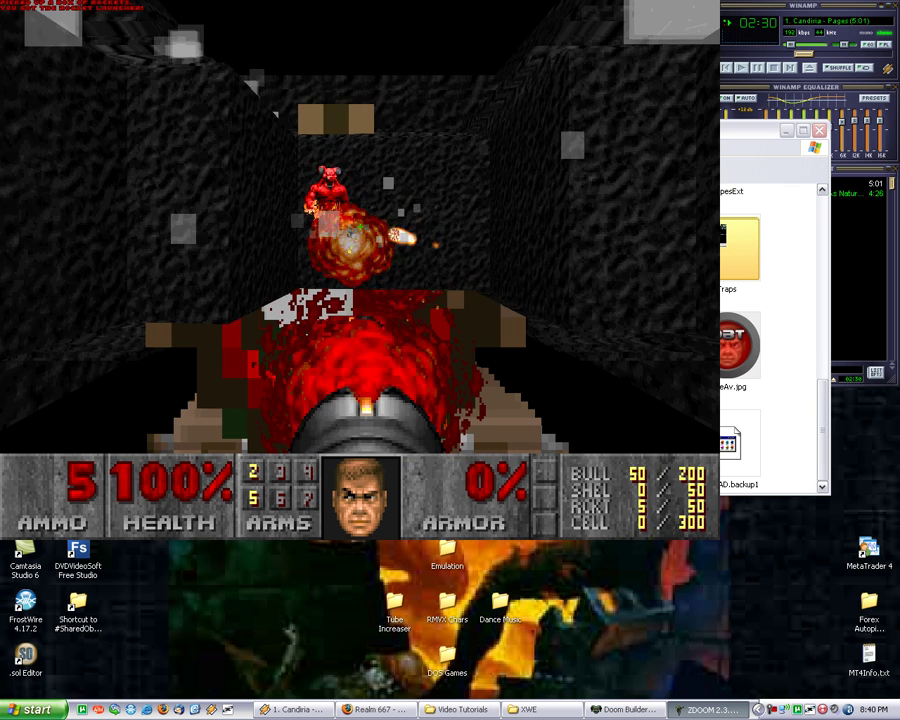
pyautogui.press('ctrl')
pyautogui.press('ctrl')
pyautogui.press('ctrl')
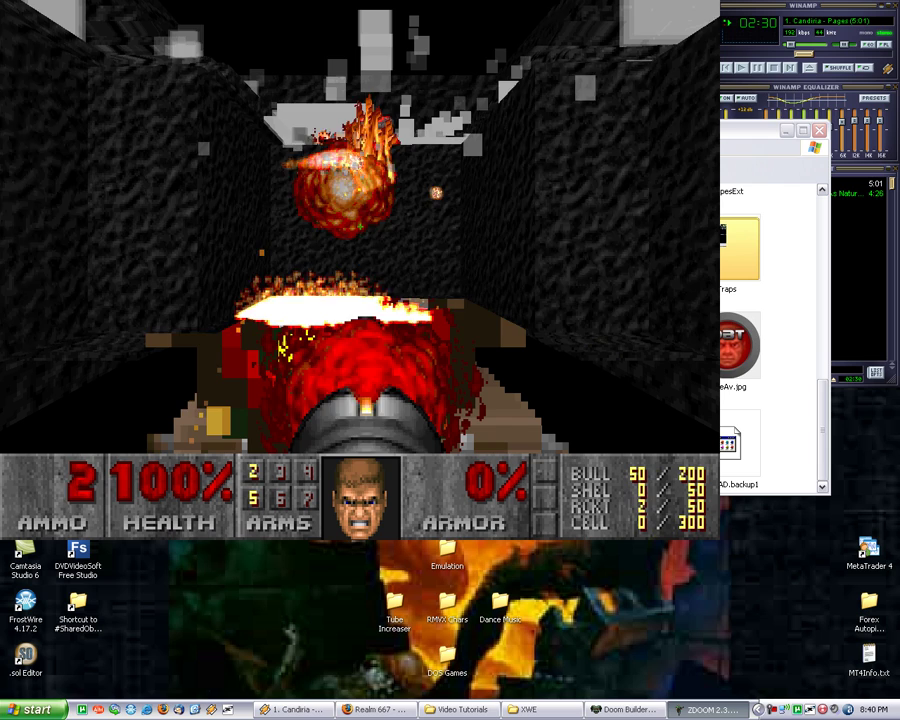
pyautogui.press('ctrl')
pyautogui.press('ctrl')
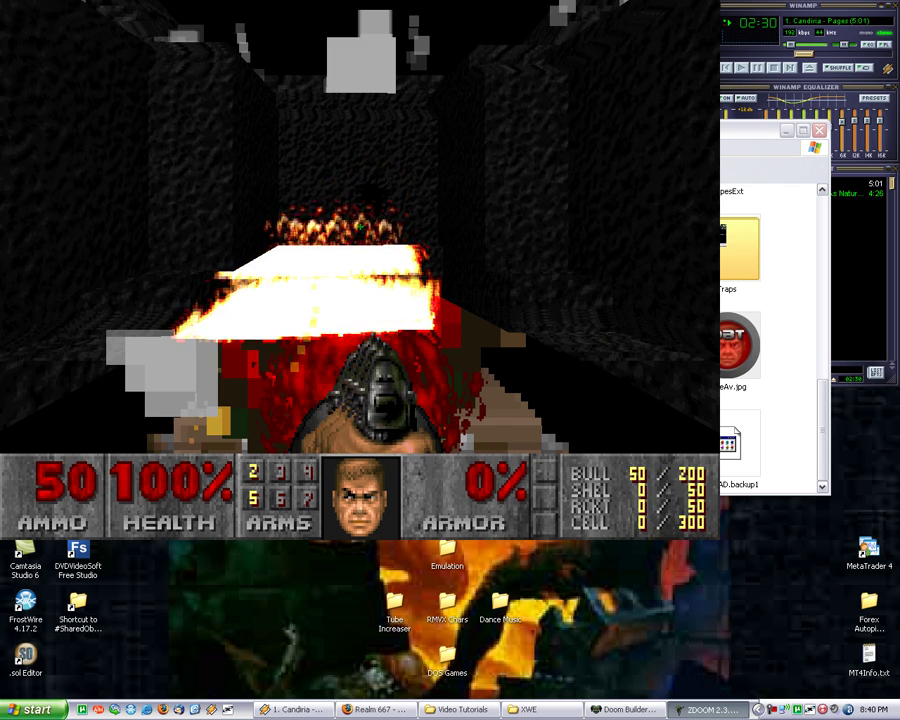
pyautogui.press('Up')
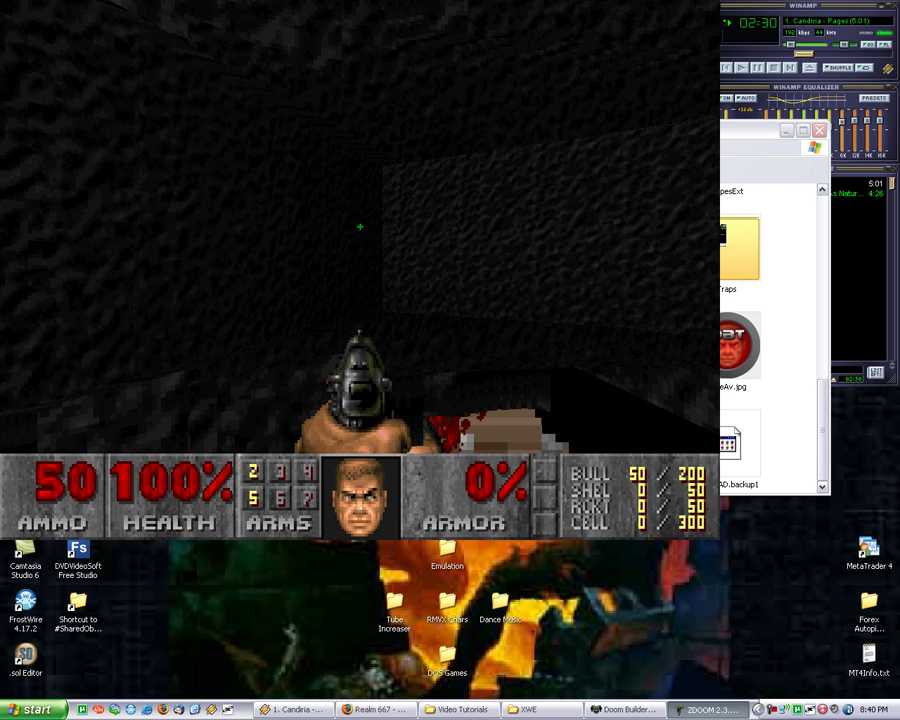
# Step: Quit ZDoom via the main menu's Quit Game, confirming with Y
pyautogui.press('Escape')
pyautogui.press('Up')
pyautogui.press('Return')
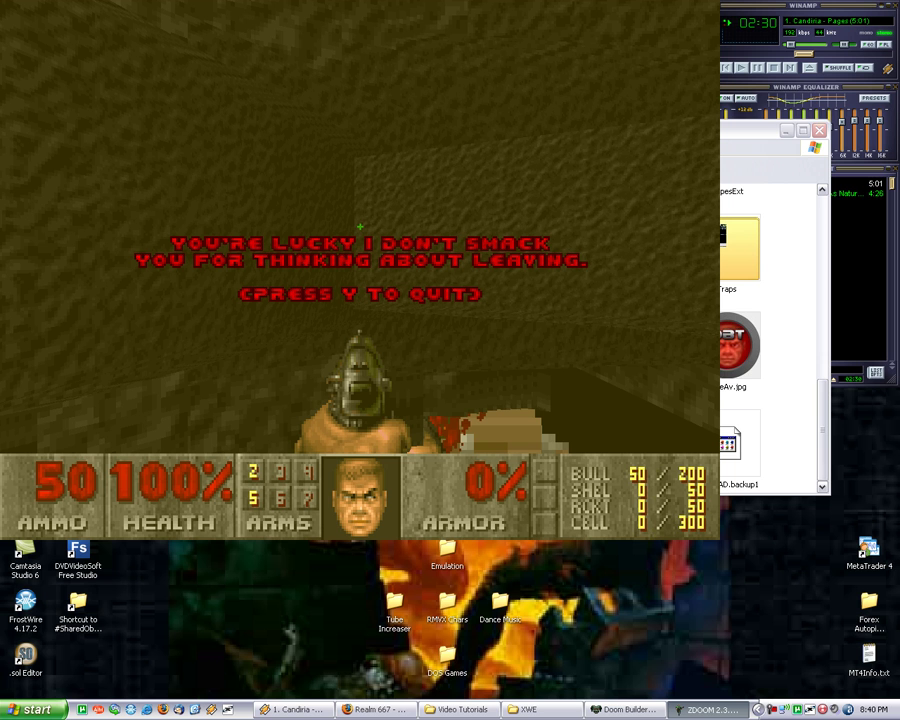
pyautogui.press('y')
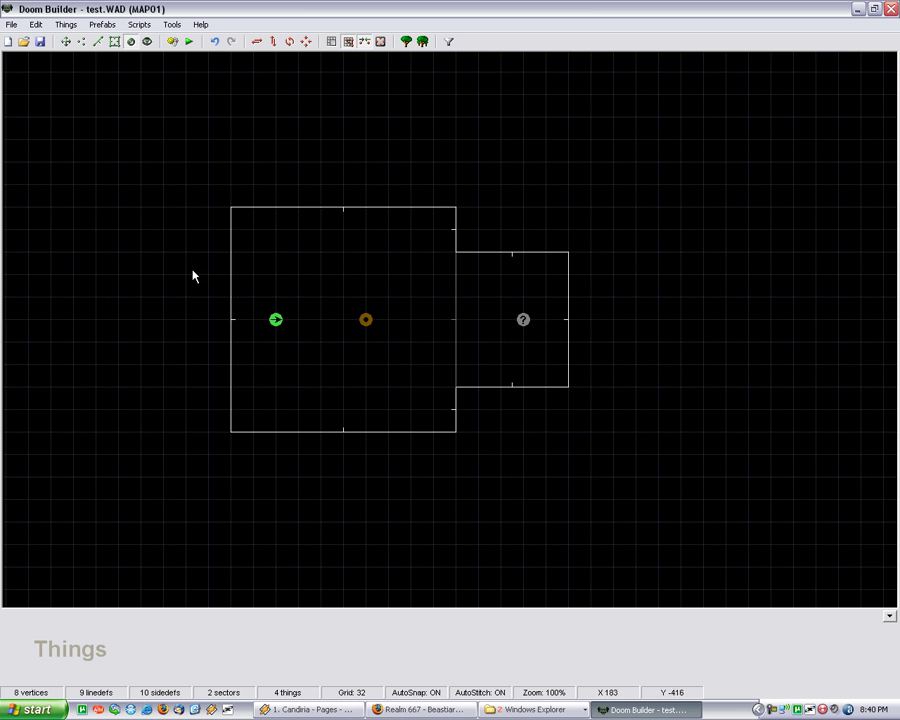
pyautogui.scroll(2, 366, 319)
pyautogui.scroll(-1, 145, 201)
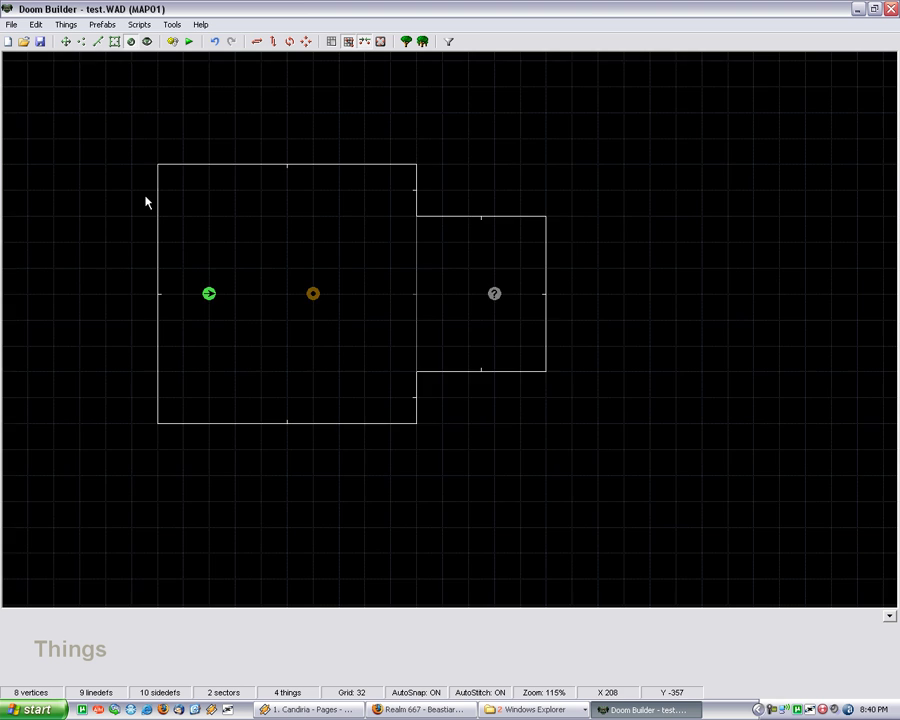
pyautogui.scroll(-2, 442, 462)
pyautogui.scroll(-1, 536, 271)
pyautogui.scroll(-1, 630, 360)
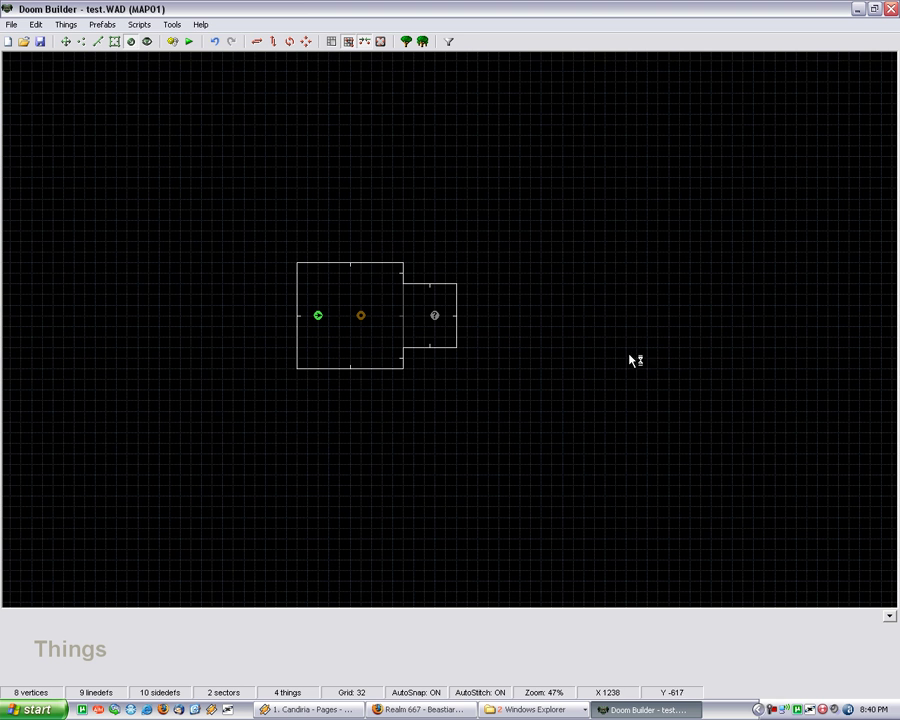
pyautogui.click(40, 42)
pyautogui.scroll(3, 372, 282)
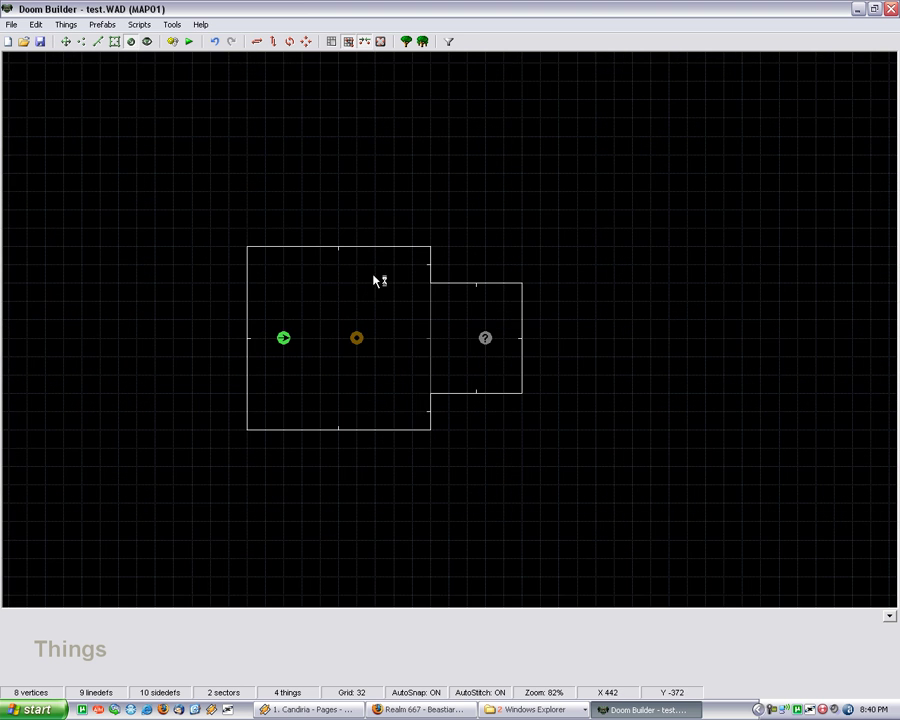
pyautogui.scroll(1, 365, 290)
pyautogui.scroll(2, 620, 372)
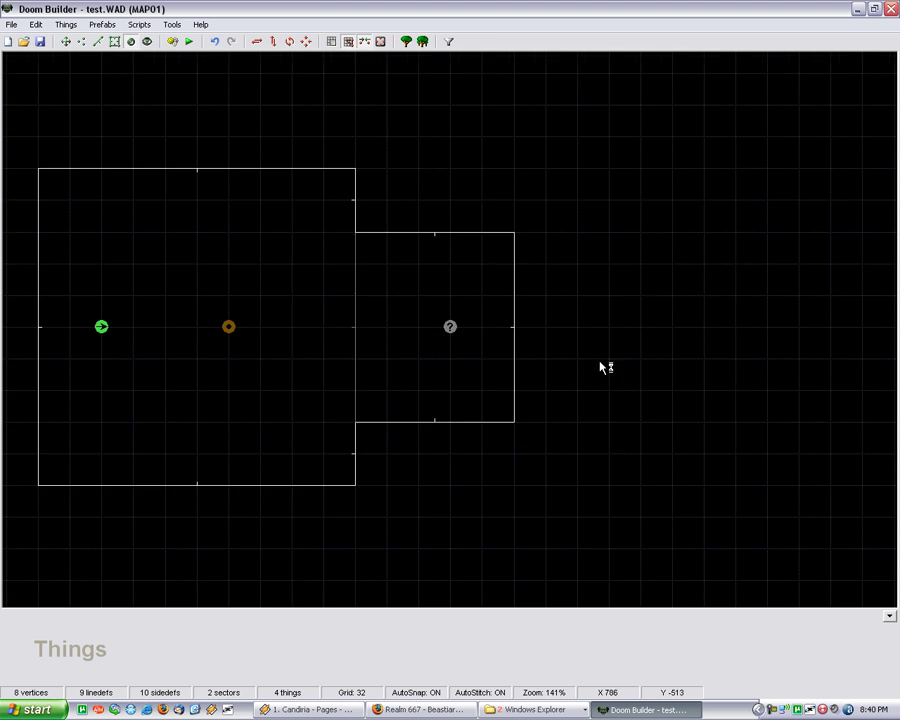
pyautogui.scroll(-2, 380, 375)
pyautogui.scroll(2, 345, 360)
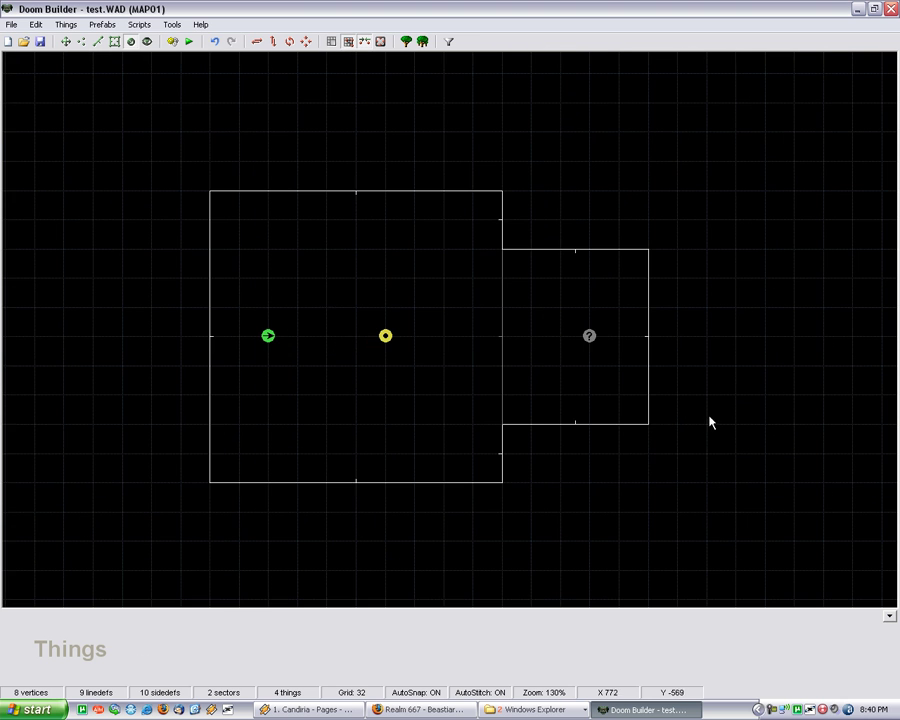
pyautogui.scroll(-1, 690, 412)
pyautogui.scroll(1, 424, 354)
pyautogui.moveTo(302, 310)
pyautogui.mouseDown()
pyautogui.moveTo(669, 410)
pyautogui.moveTo(673, 386)
pyautogui.mouseUp()
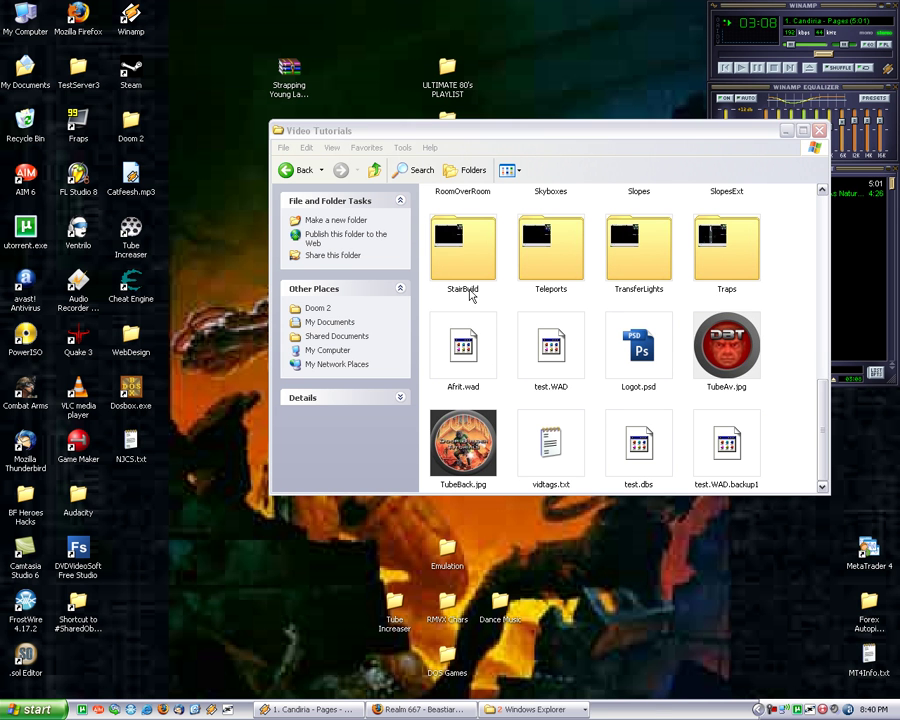
# Step: Close Doom Builder, leaving the Video Tutorials folder with test.WAD, test.dbs and test.WAD.backup1 in view
pyautogui.click(280, 591)
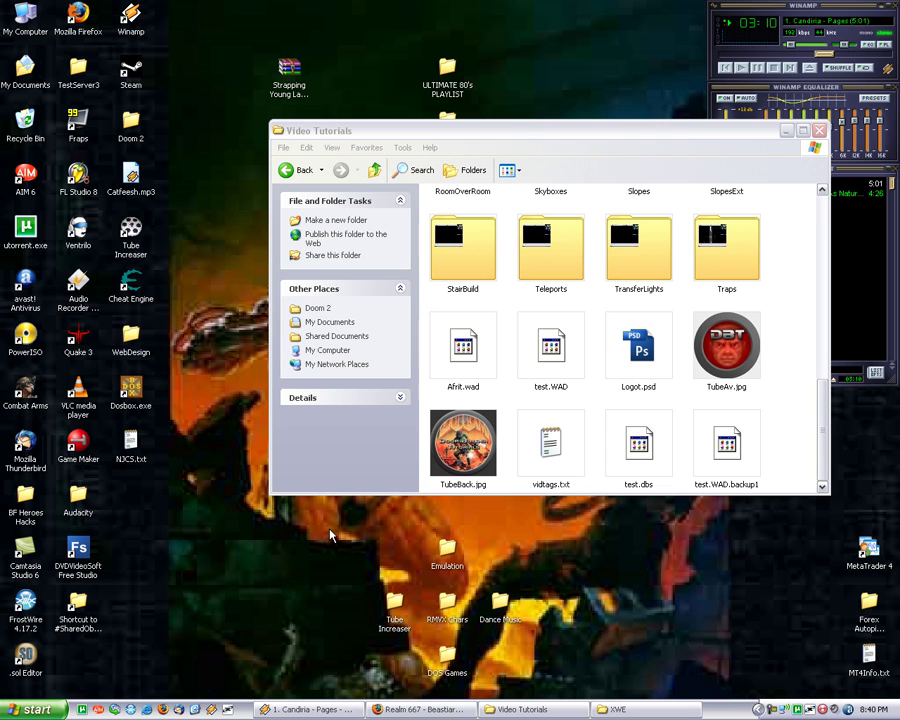